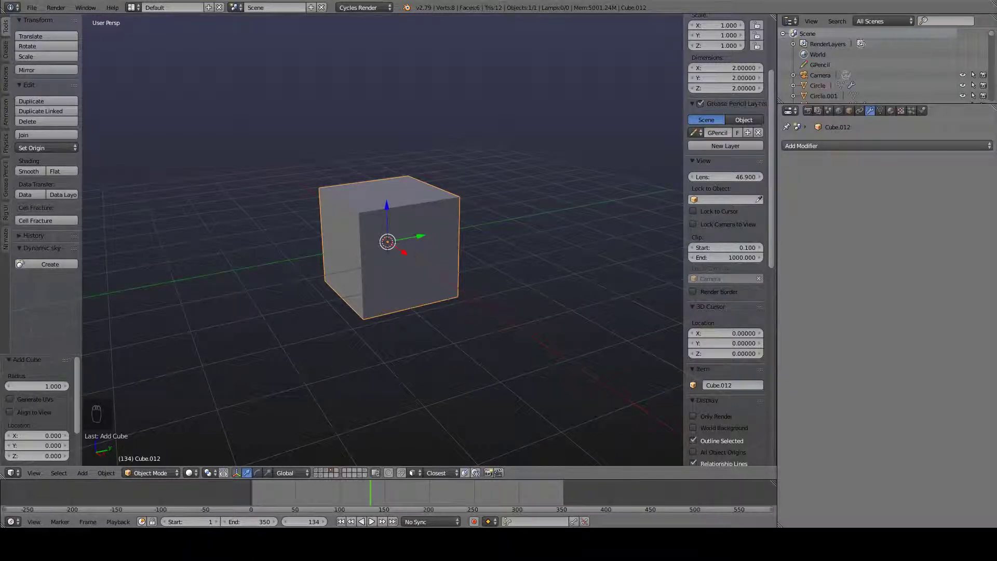
Extrude one side face of the cube about 6.13 units along the X axis into a long bar.
click(809, 146)
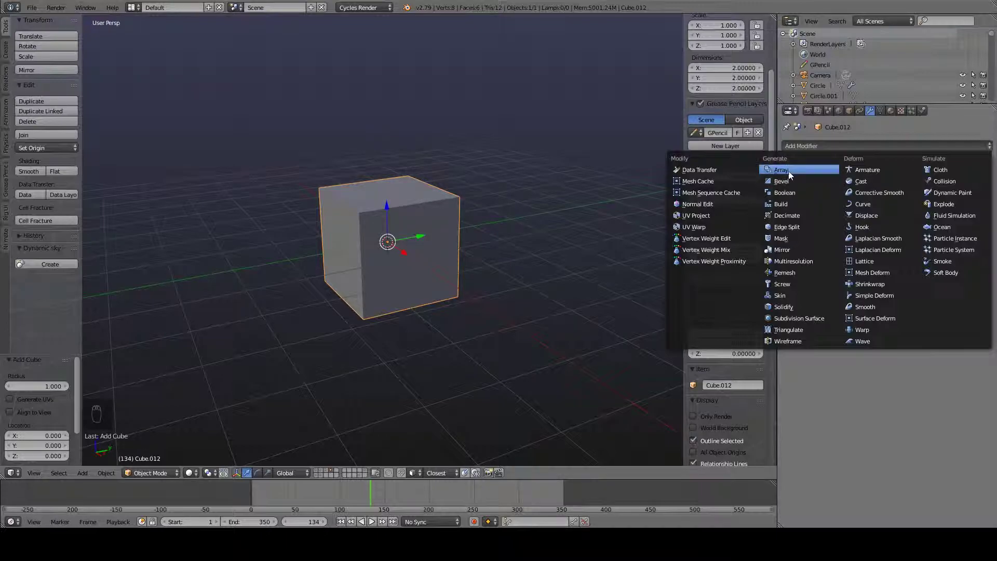
scroll(552, 258, down, 5)
middle_drag(551, 253, 438, 287)
scroll(432, 260, up, 2)
key(Tab)
click(494, 260)
right_click(434, 272)
shift+right_click(375, 281)
shift+right_click(361, 232)
shift+right_click(422, 223)
scroll(413, 270, down, 3)
key(e)
click(489, 316)
Add one loop cut around the bar near its extruded end.
middle_drag(489, 316, 356, 318)
key(ctrl+r)
click(358, 317)
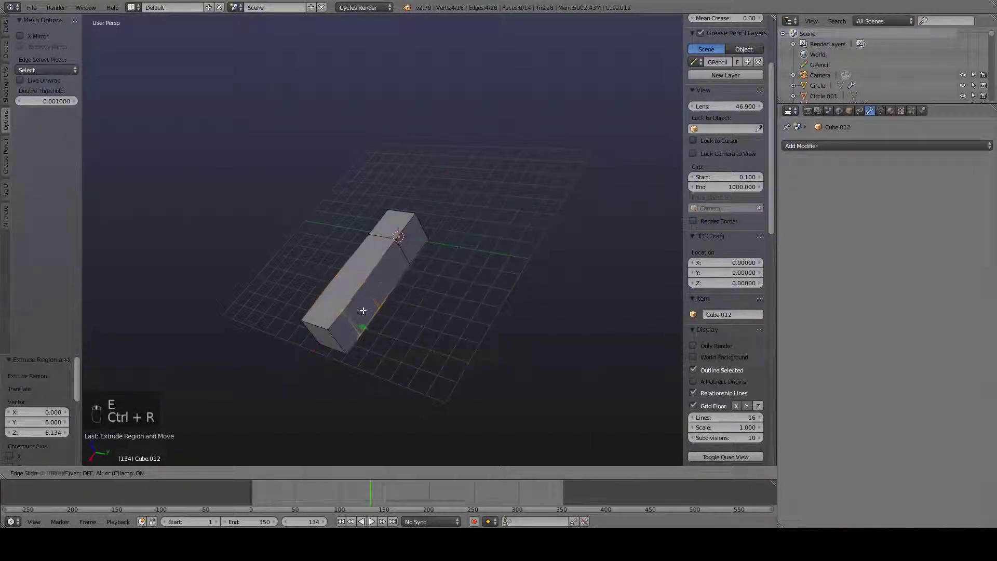
click(360, 315)
Extrude the side face of the bar's end section about 3.91 units along Y to form an L shape.
right_click(346, 354)
shift+right_click(347, 353)
right_click(328, 329)
shift+right_click(341, 311)
shift+right_click(359, 335)
shift+right_click(349, 355)
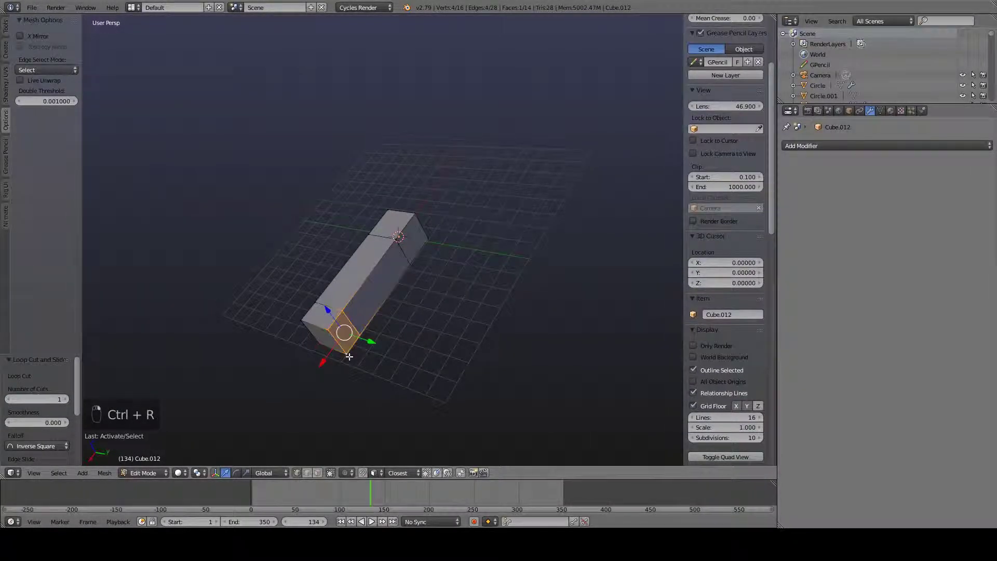
middle_drag(349, 356, 379, 358)
key(e)
click(467, 374)
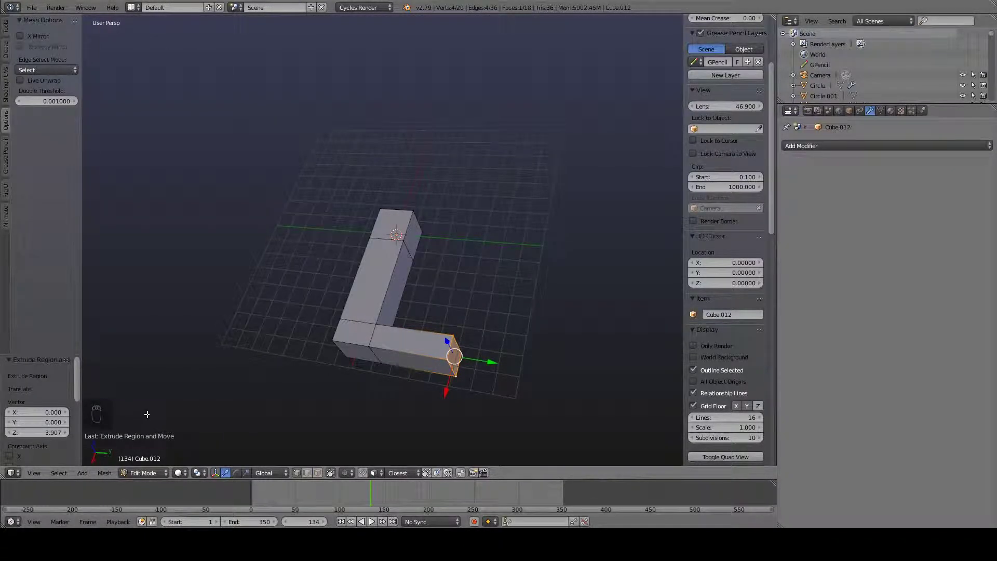
Lengthen the L's short arm by moving its end face about 2.27 units along Y.
mouse_move(129, 398)
middle_down()
mouse_move(160, 378)
mouse_move(123, 394)
middle_up()
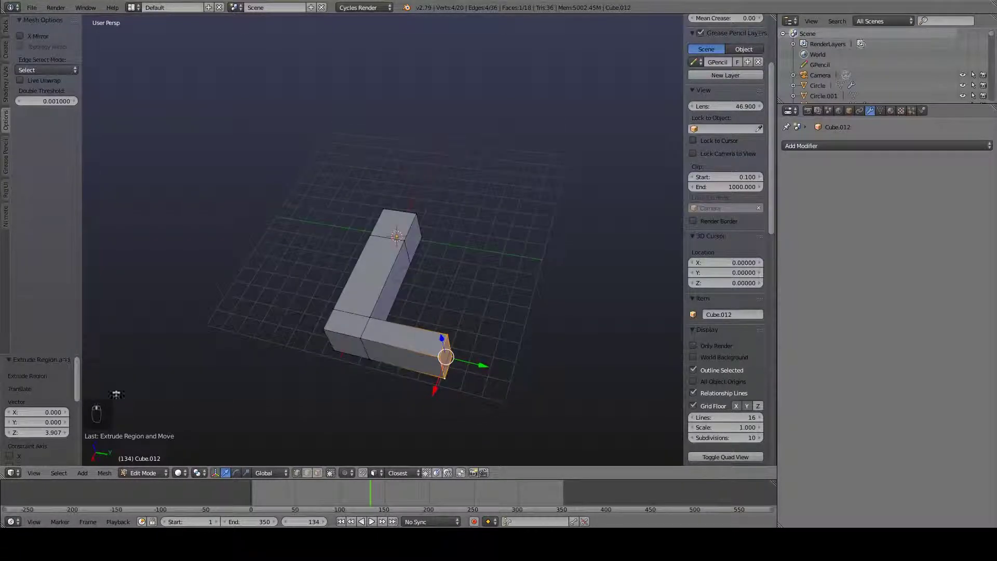
middle_drag(369, 314, 395, 211)
middle_drag(361, 272, 368, 379)
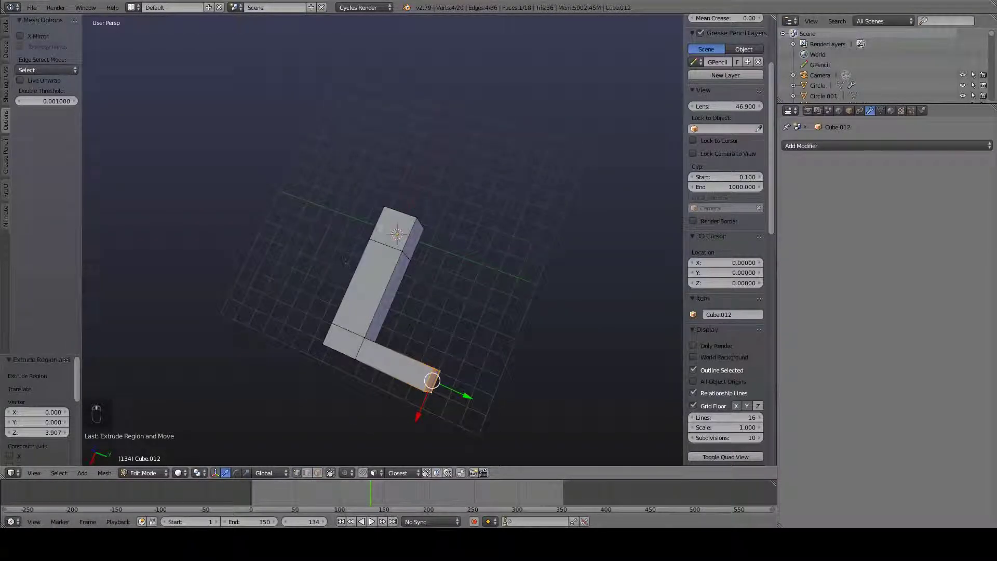
drag(456, 399, 500, 417)
Add a Subdivision Surface modifier to the L-shaped mesh with 2 view subdivisions.
click(831, 147)
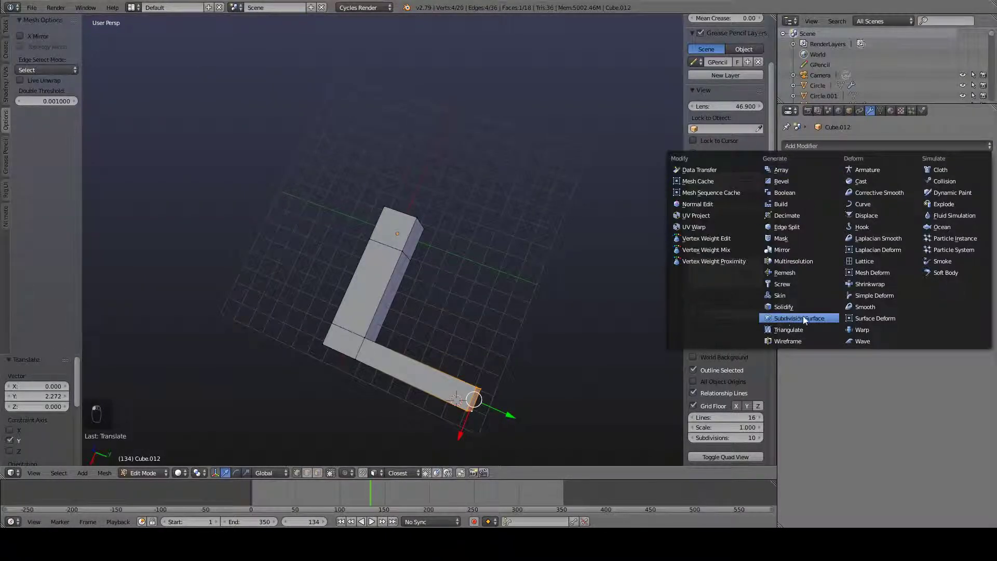
click(790, 316)
key(ctrl+2)
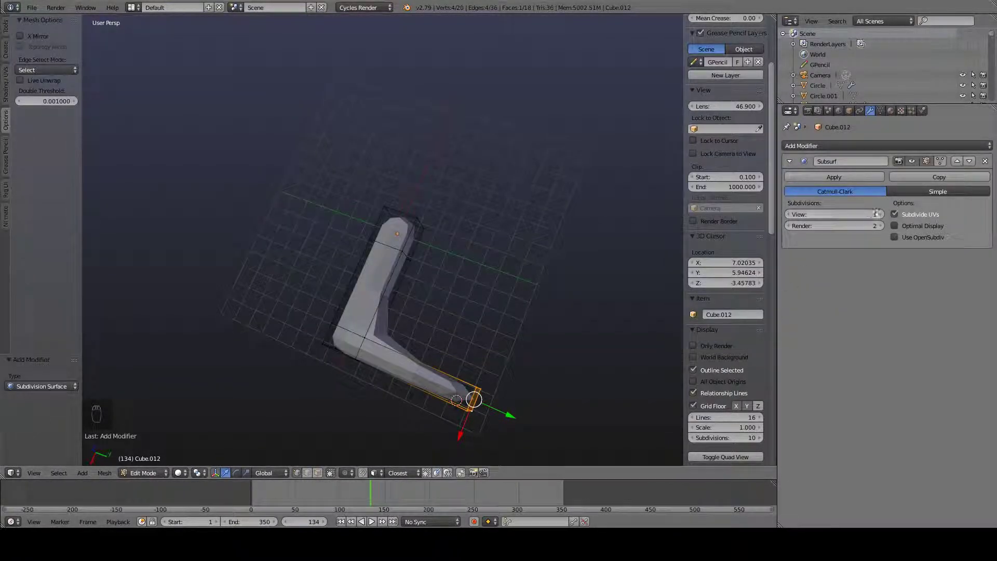
Scribble a zigzag Grease Pencil mark along the L's long arm and remove that annotation layer.
middle_drag(410, 335, 301, 285)
scroll(422, 356, up, 3)
scroll(461, 224, up, 4)
key(d)
scroll(416, 213, down, 2)
key(d)
mouse_move(407, 202)
mouse_down()
mouse_move(394, 241)
mouse_move(344, 282)
mouse_up()
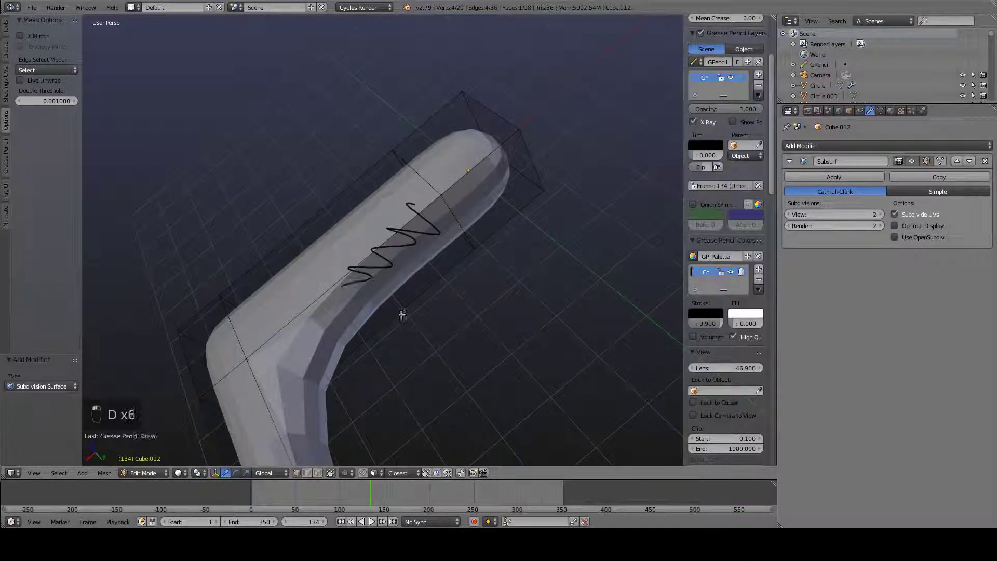
scroll(465, 318, down, 3)
scroll(457, 299, up, 1)
scroll(453, 300, down, 3)
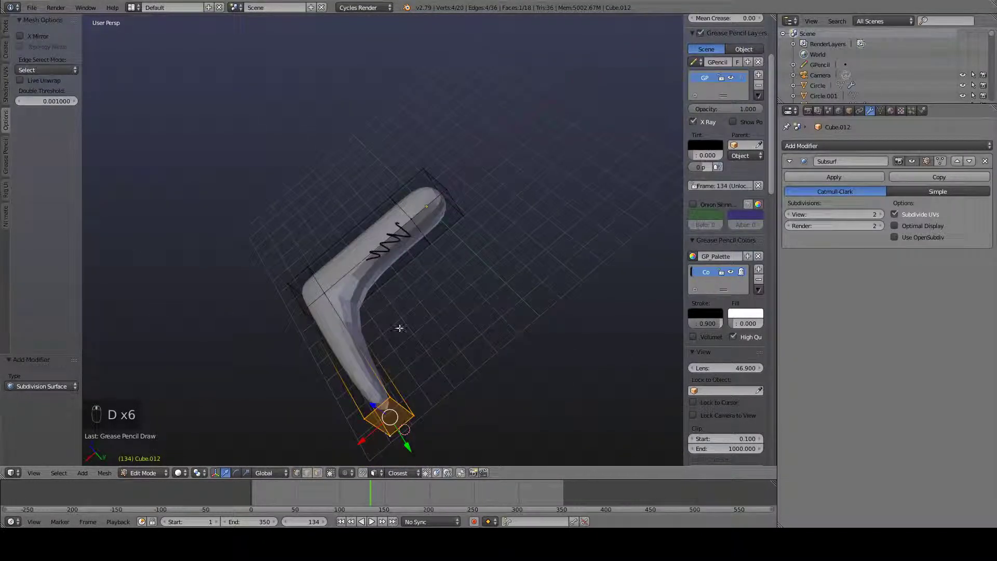
click(759, 85)
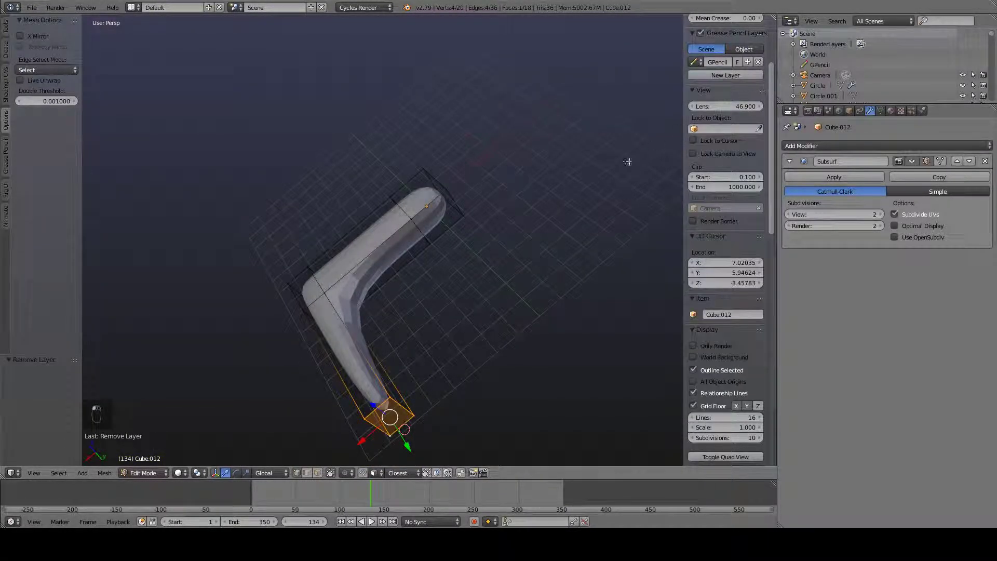
Delete the L-shaped object and add a new cube with its location cleared to the world origin.
middle_drag(436, 318, 467, 273)
key(Tab)
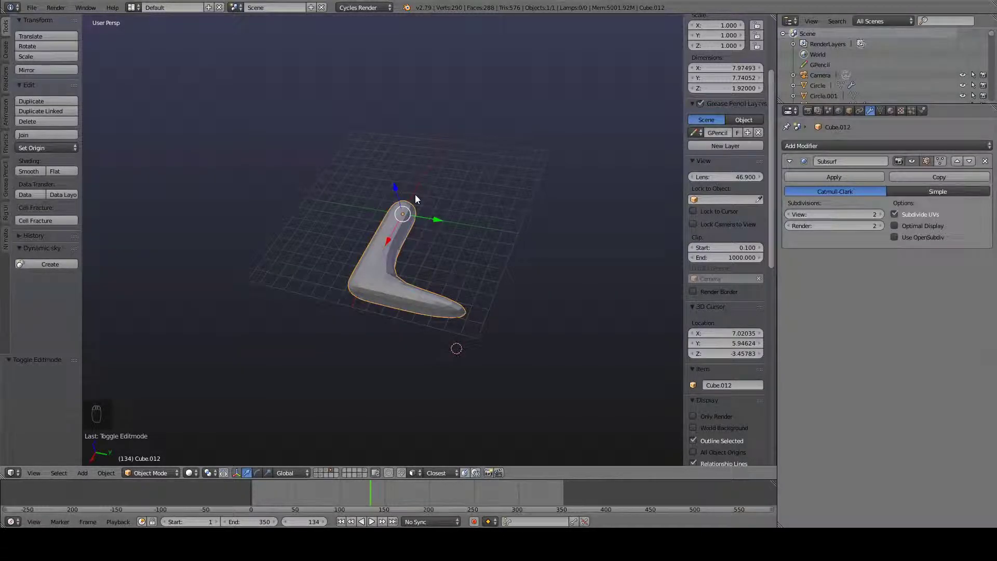
key(x)
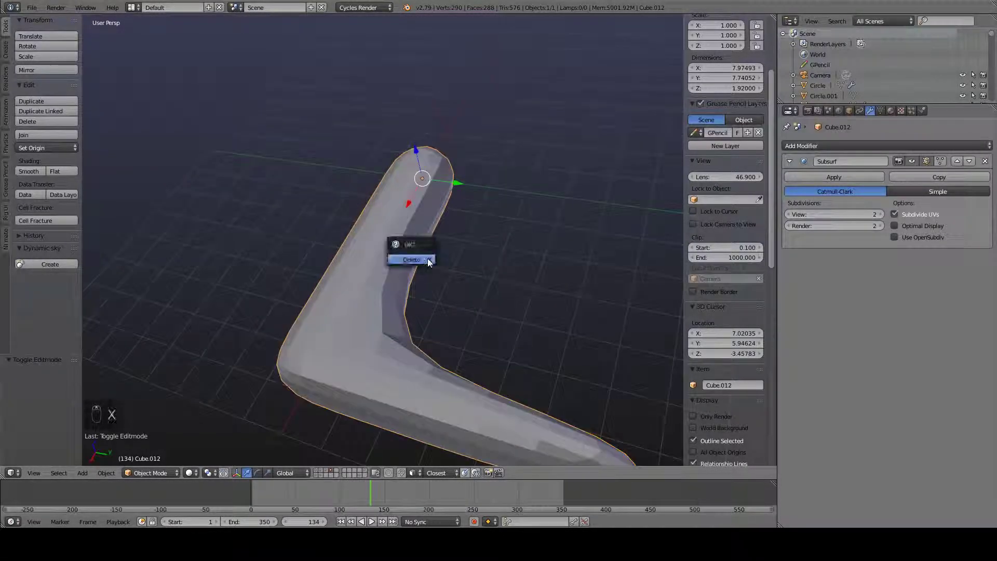
click(411, 256)
key(shift+a)
click(461, 255)
key(alt+g)
Add 10 evenly spaced loop cuts across the new cube along the Y axis.
key(Tab)
key(ctrl+r)
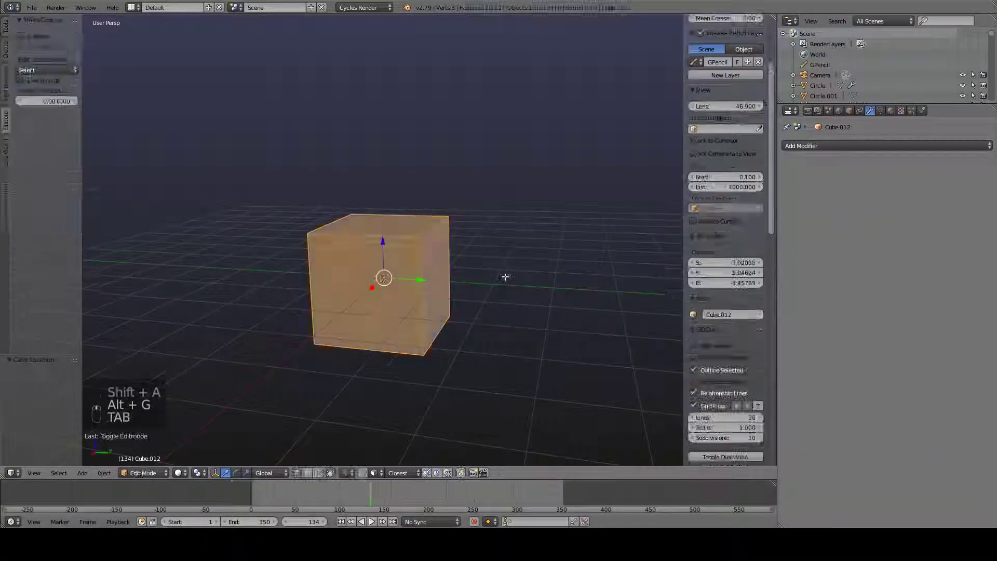
right_click(396, 229)
Extrude a band of neighbouring face loops near one end of the cube and scale it to about 1.168 as a raised ridge.
right_click(424, 236)
ctrl+alt+right_click(414, 237)
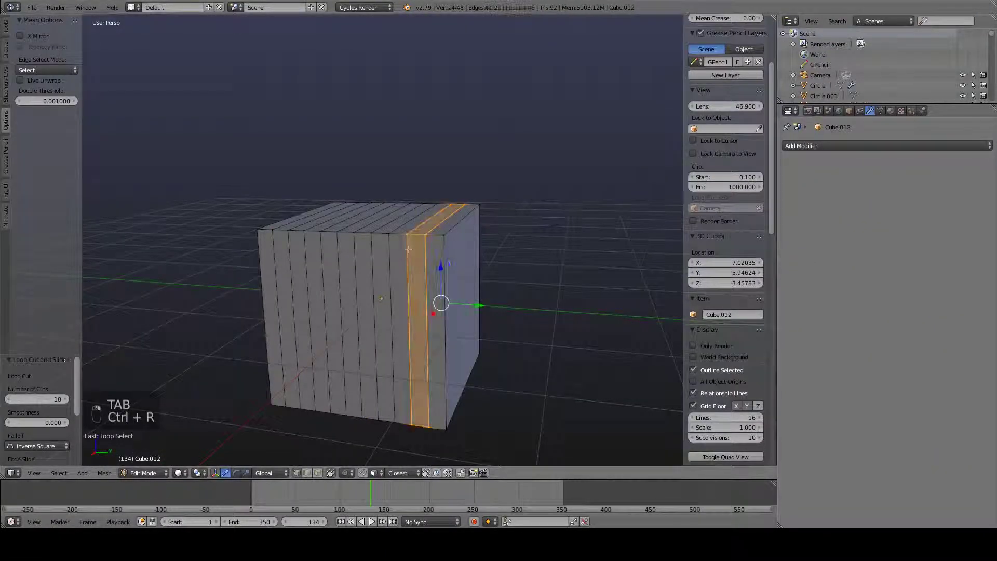
ctrl+alt+shift+right_click(393, 236)
key(e)
right_click(391, 244)
key(s)
click(361, 259)
Extrude a second band of face loops toward the other end, scale it inward into a groove, and leave mesh editing.
alt+right_click(336, 245)
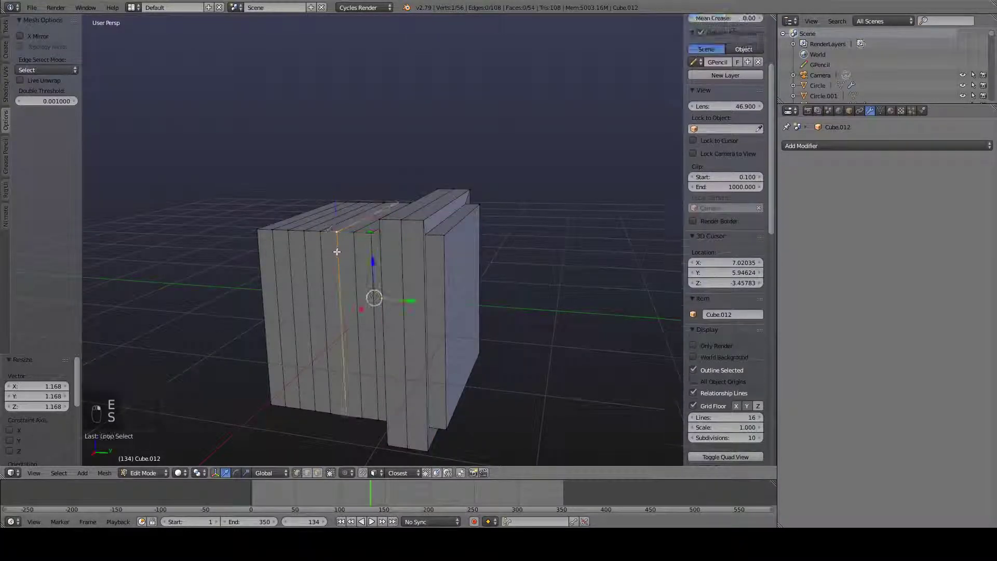
alt+shift+right_click(321, 251)
alt+shift+right_click(308, 252)
key(e)
right_click(313, 253)
key(s)
click(395, 270)
key(Tab)
Add an Array modifier to the ridged cube.
scroll(311, 267, down, 2)
middle_drag(311, 275, 344, 270)
middle_drag(289, 230, 295, 225)
middle_drag(371, 239, 410, 205)
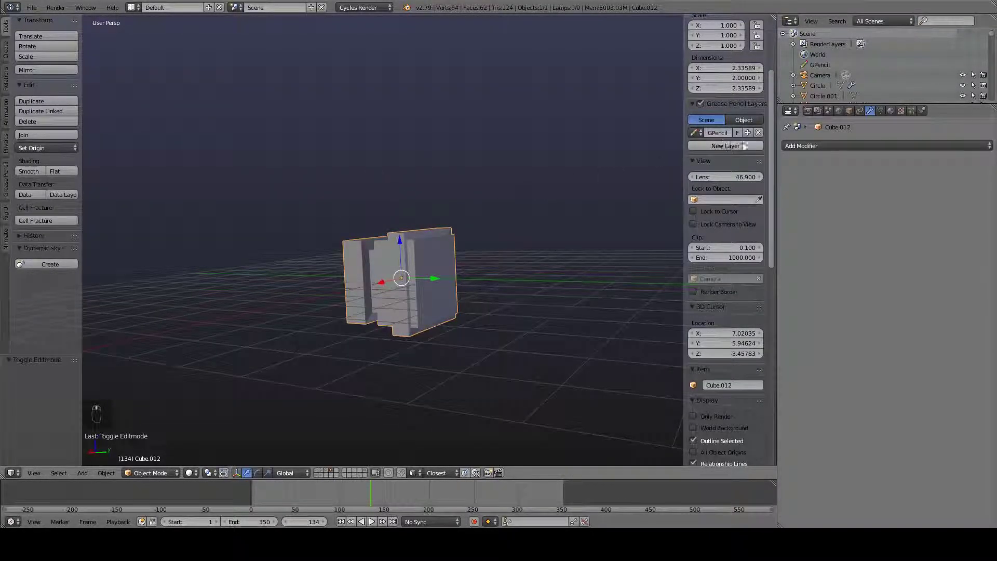
click(802, 146)
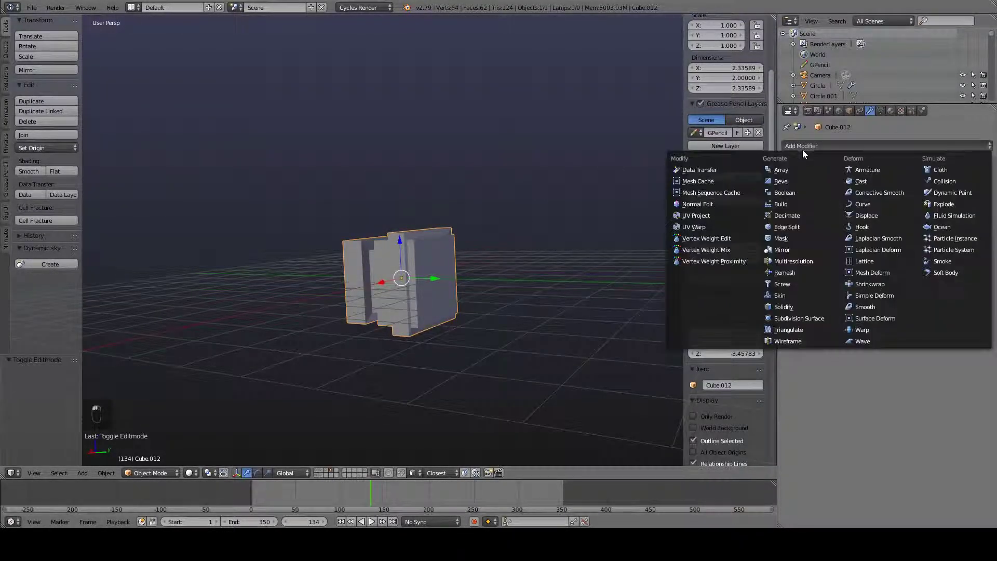
click(778, 171)
Draw Grease Pencil marks along the Y direction and around the array's copy, and remove the annotation layer.
middle_drag(447, 338, 491, 266)
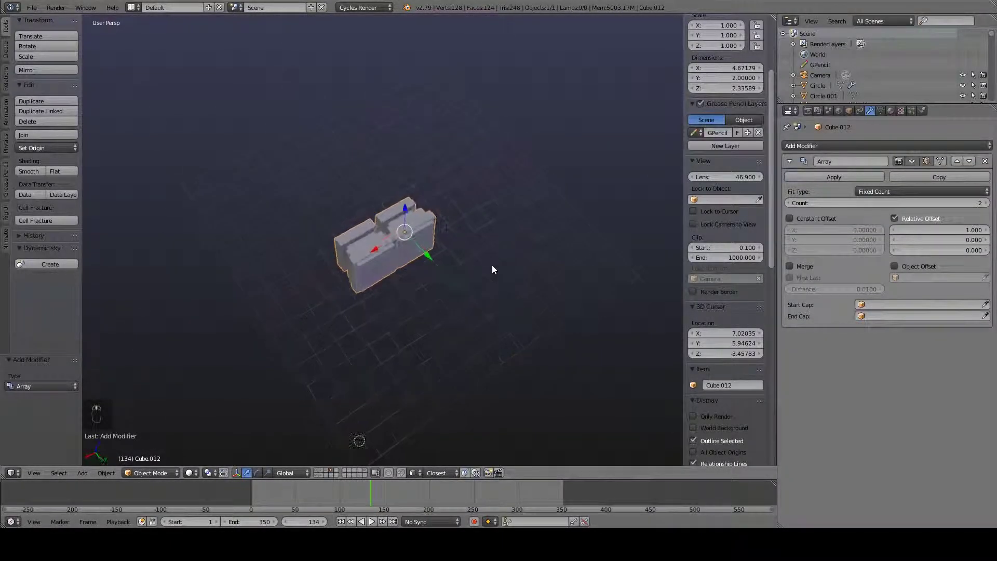
scroll(488, 291, up, 2)
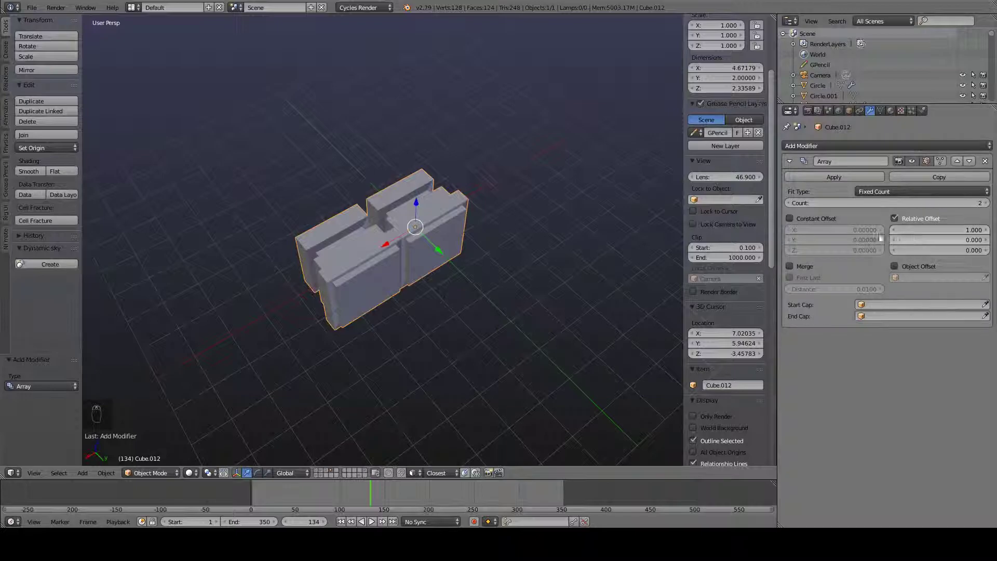
middle_drag(318, 252, 390, 275)
drag(385, 188, 564, 362)
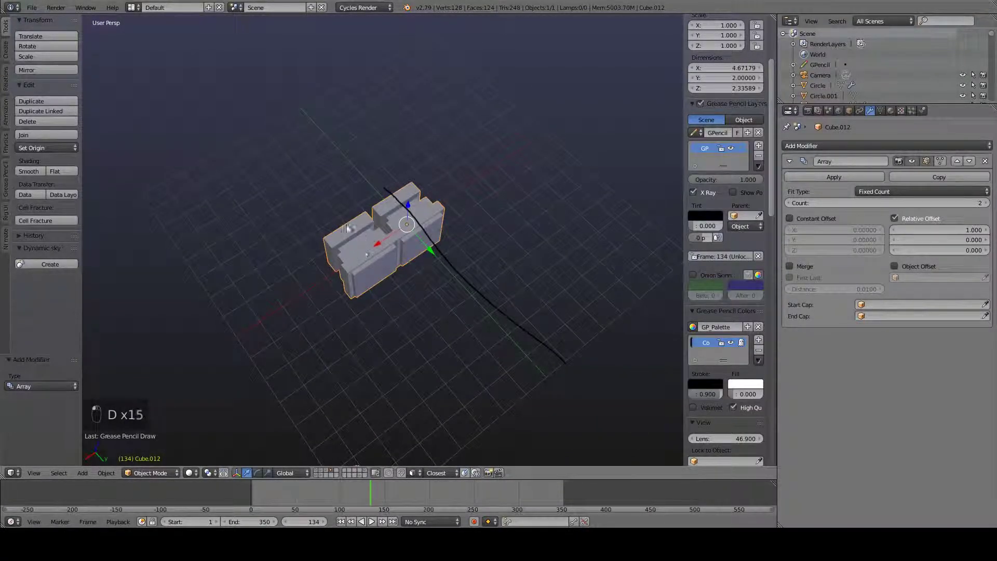
mouse_move(344, 264)
mouse_down()
mouse_move(363, 272)
mouse_move(352, 285)
mouse_up()
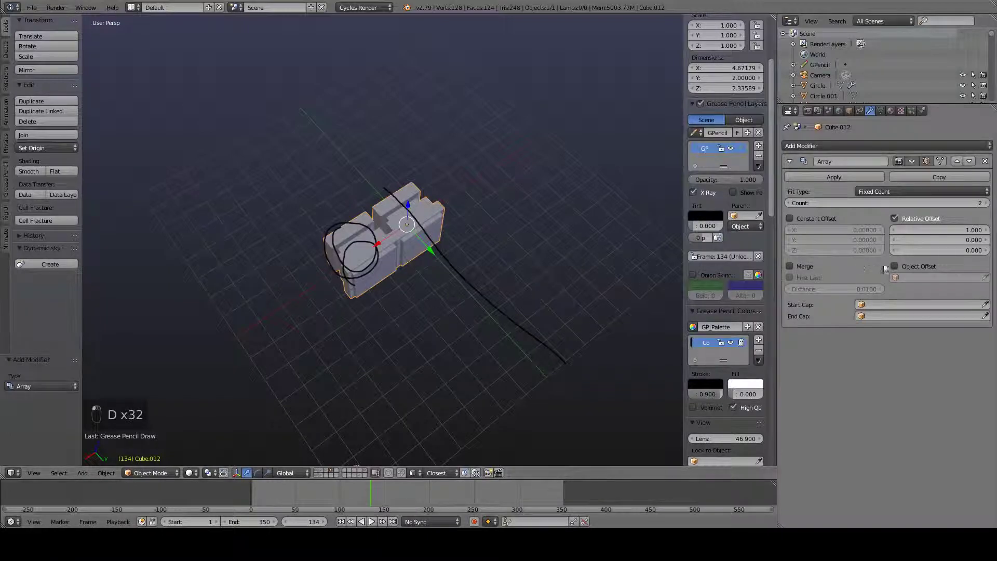
click(758, 156)
Try raising the array's X relative offset to about 16.3.
middle_drag(400, 275, 403, 257)
scroll(403, 256, up, 4)
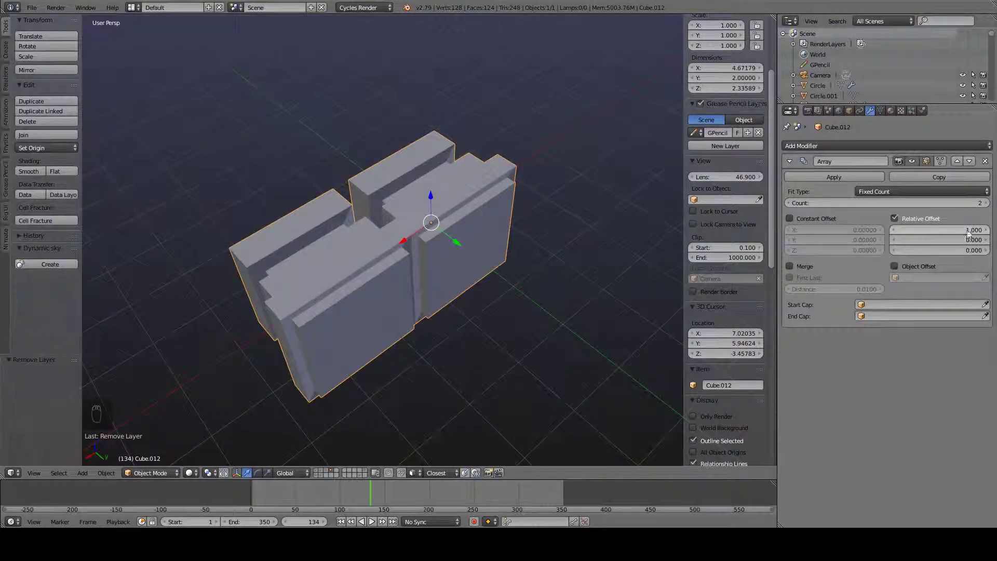
drag(961, 234, 991, 234)
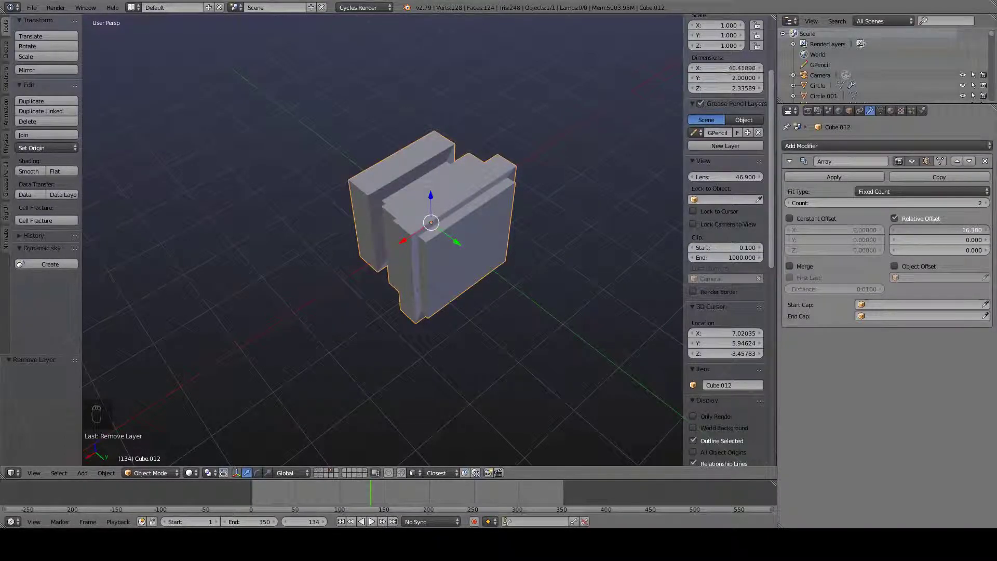
right_click(960, 230)
scroll(556, 274, down, 4)
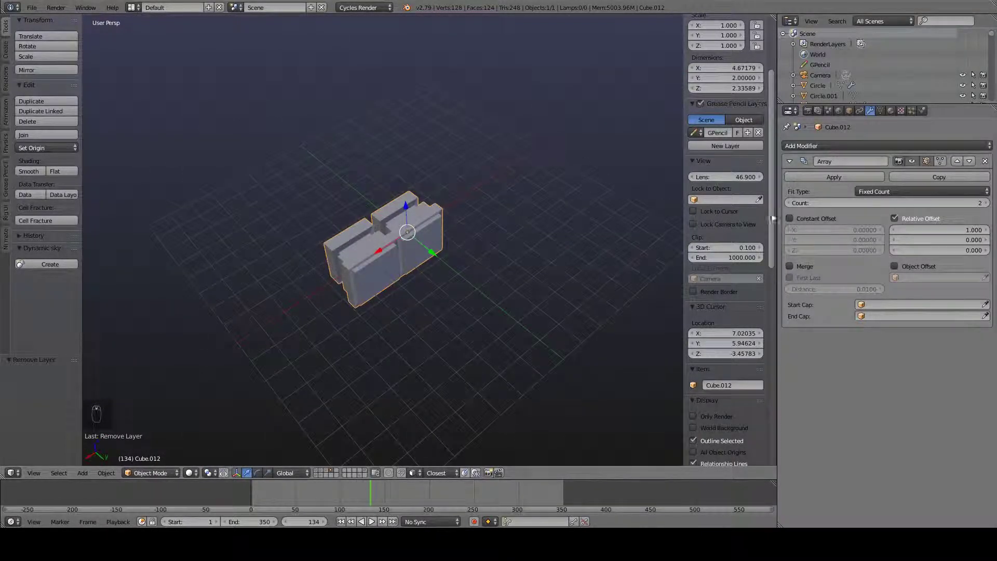
Set the array's relative offset to 0 on X and 1 on Y.
click(928, 231)
text(0)
key(Return)
drag(963, 239, 981, 240)
right_click(961, 241)
click(961, 241)
text(1)
key(Return)
Set the array count to 14 so the copies form a long segmented chain.
middle_drag(470, 304, 487, 290)
scroll(414, 251, up, 3)
middle_drag(414, 251, 512, 252)
scroll(510, 267, down, 3)
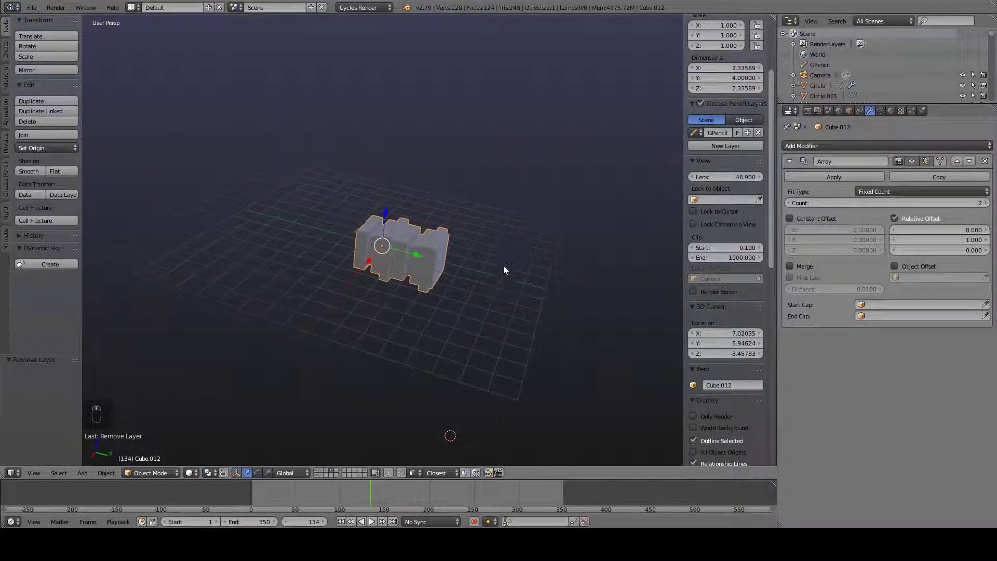
scroll(510, 267, down, 3)
drag(800, 204, 813, 204)
Add a Curve modifier after the Array modifier on the segmented chain.
middle_drag(534, 253, 601, 217)
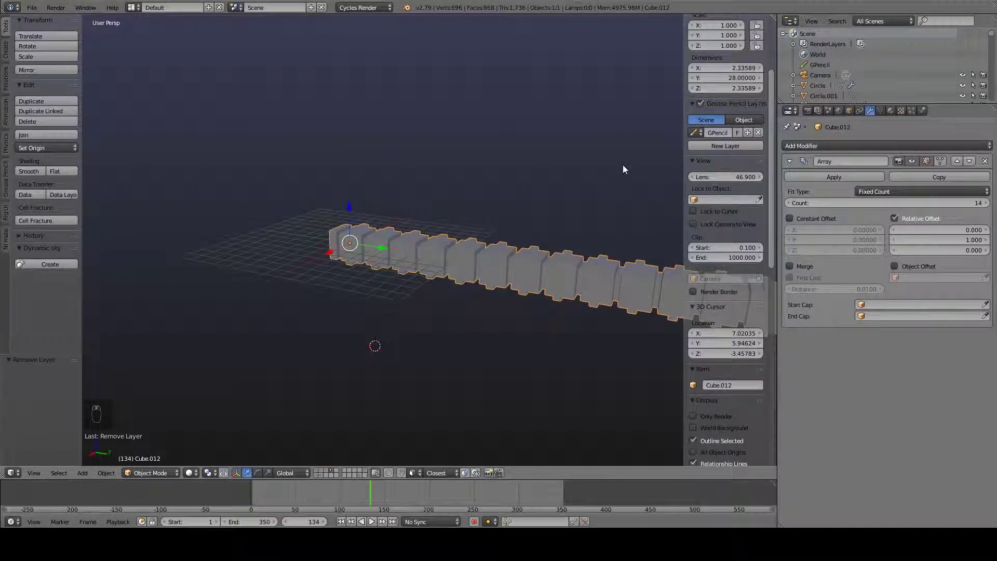
middle_drag(623, 167, 463, 348)
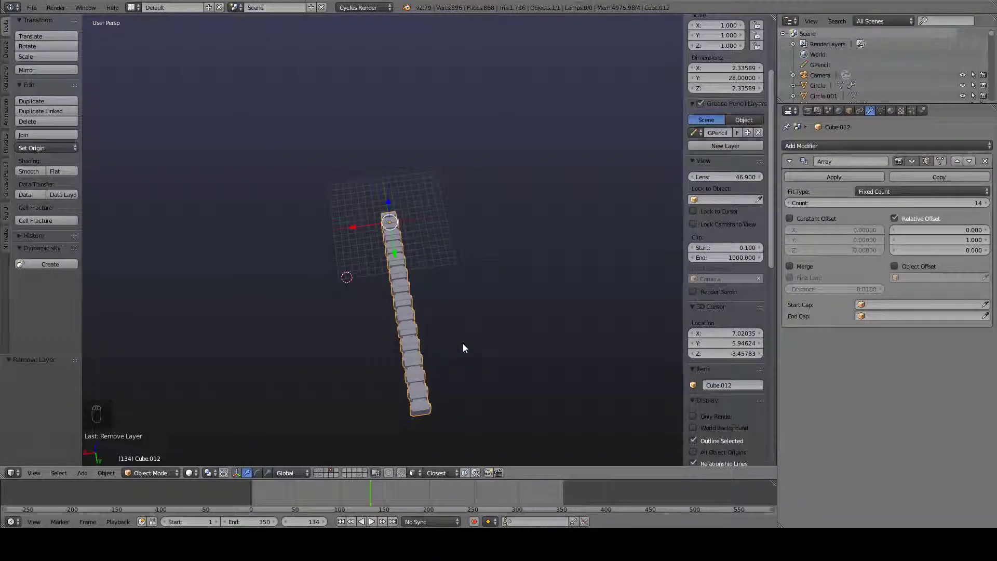
middle_drag(463, 348, 522, 284)
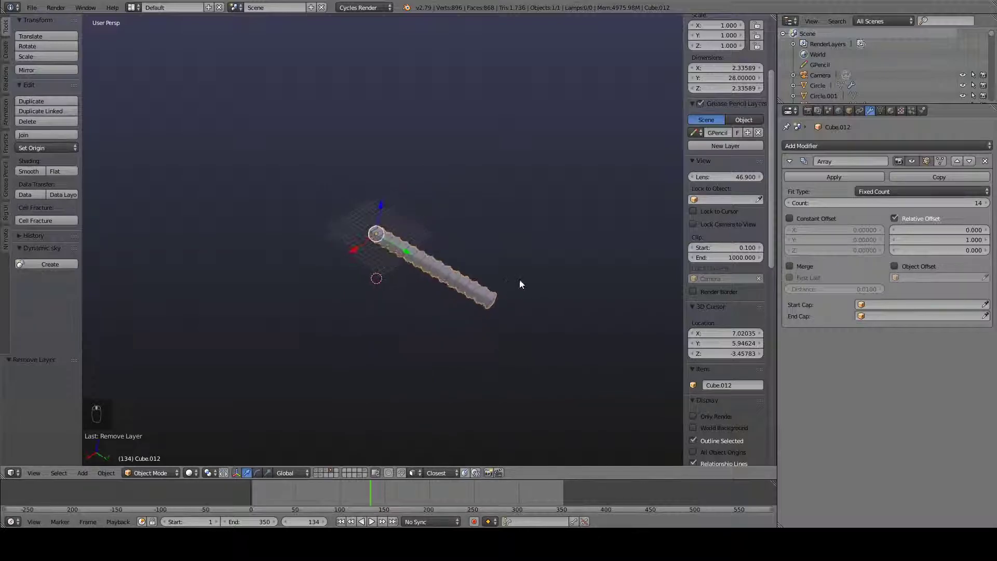
scroll(522, 283, up, 4)
click(816, 145)
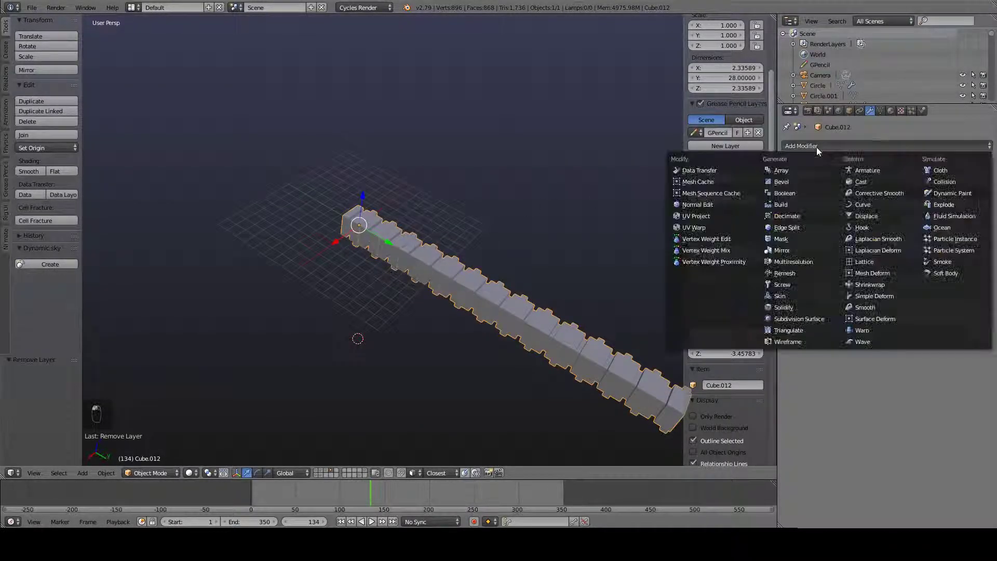
click(863, 204)
Snap the 3D cursor to the selected chain's origin.
scroll(542, 353, down, 5)
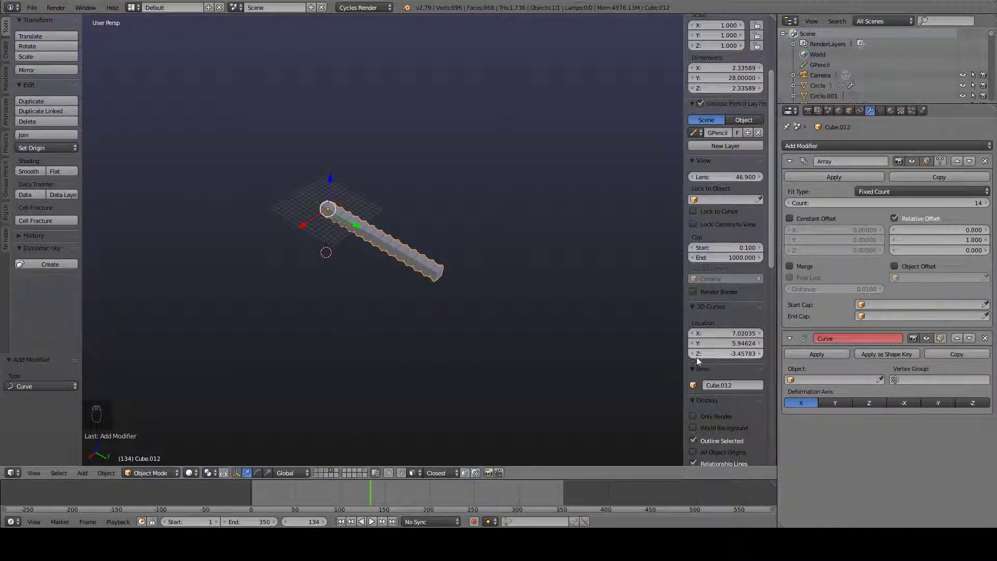
middle_drag(445, 345, 404, 299)
scroll(487, 364, up, 6)
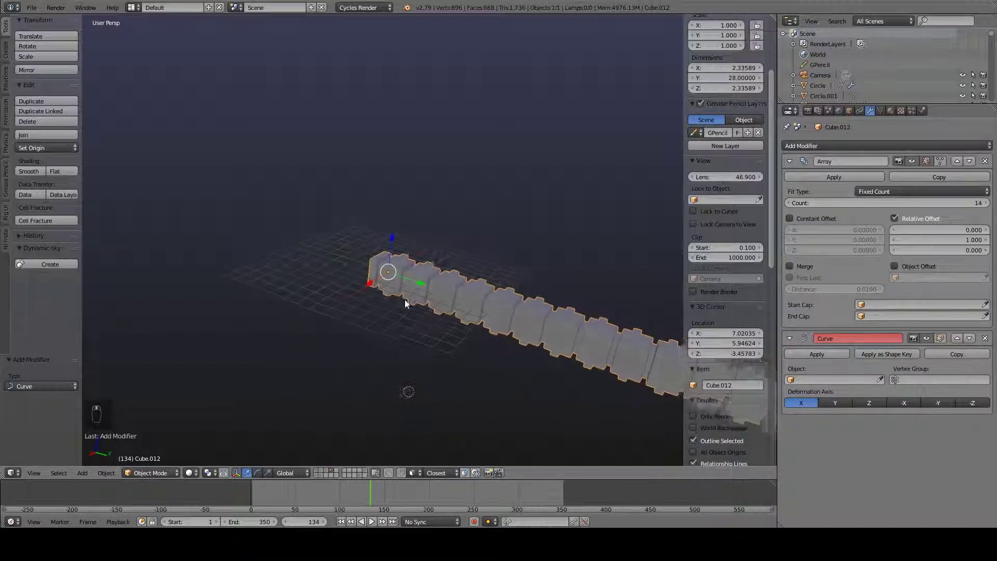
key(shift+s)
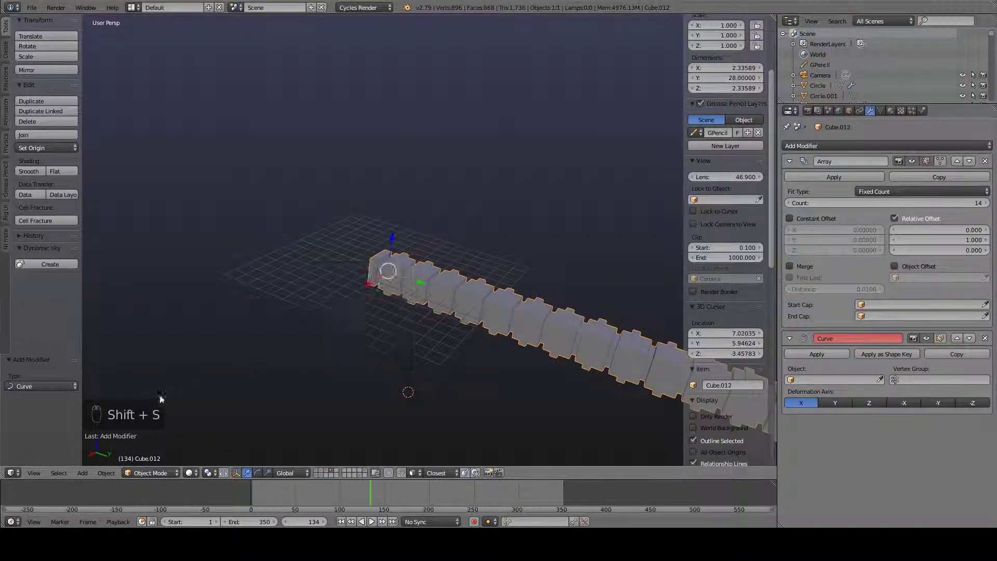
key(shift+s)
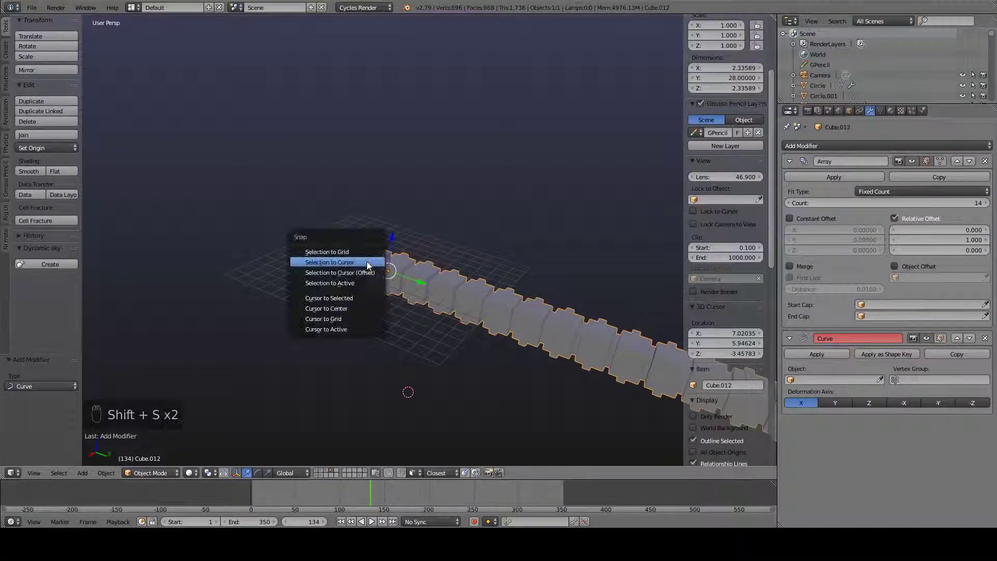
click(328, 300)
scroll(374, 333, up, 4)
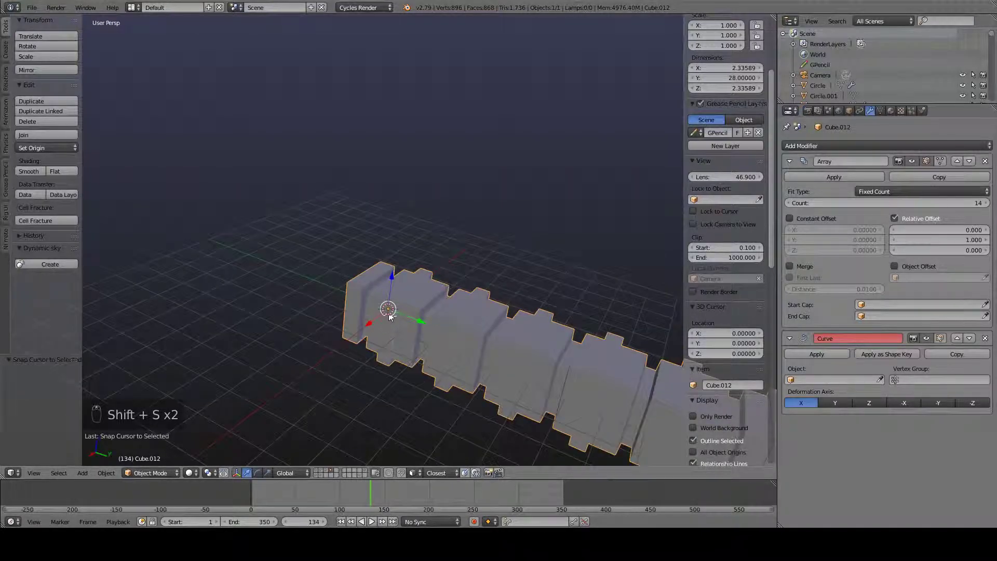
Add a NURBS path at the 3D cursor on the chain's origin and open it in Edit Mode.
scroll(387, 311, down, 4)
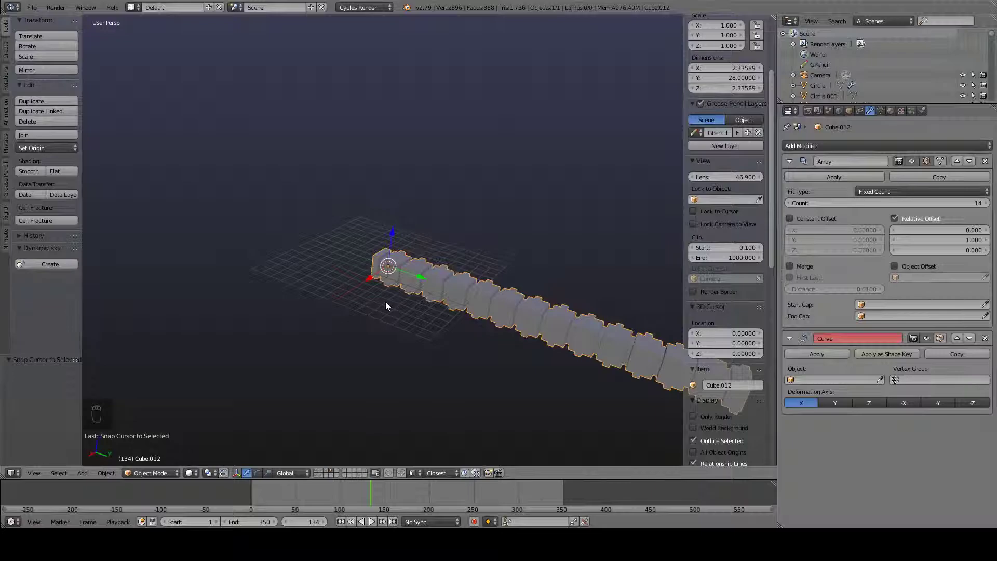
scroll(410, 256, up, 3)
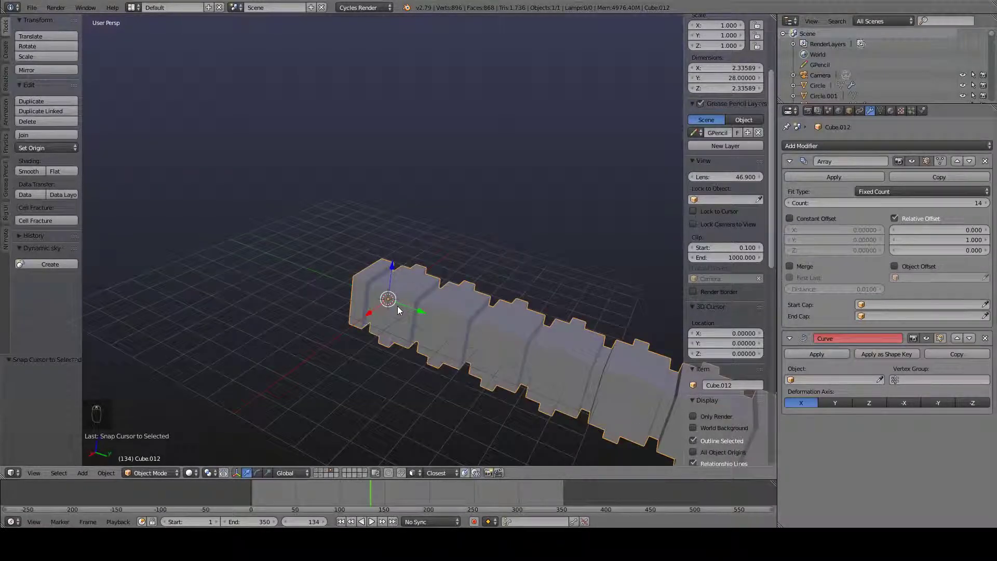
key(shift+a)
mouse_move(386, 317)
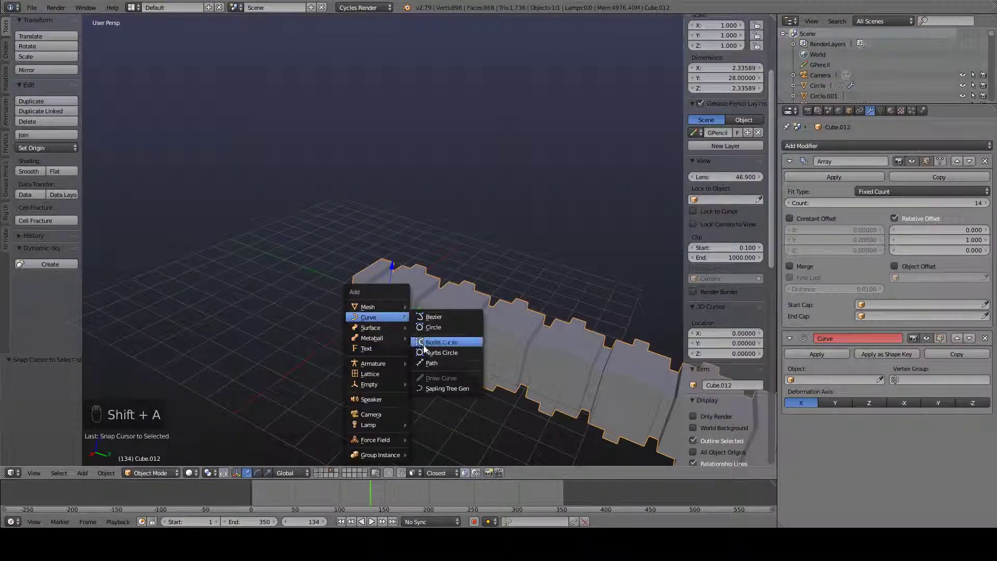
click(431, 365)
scroll(346, 294, down, 2)
key(Tab)
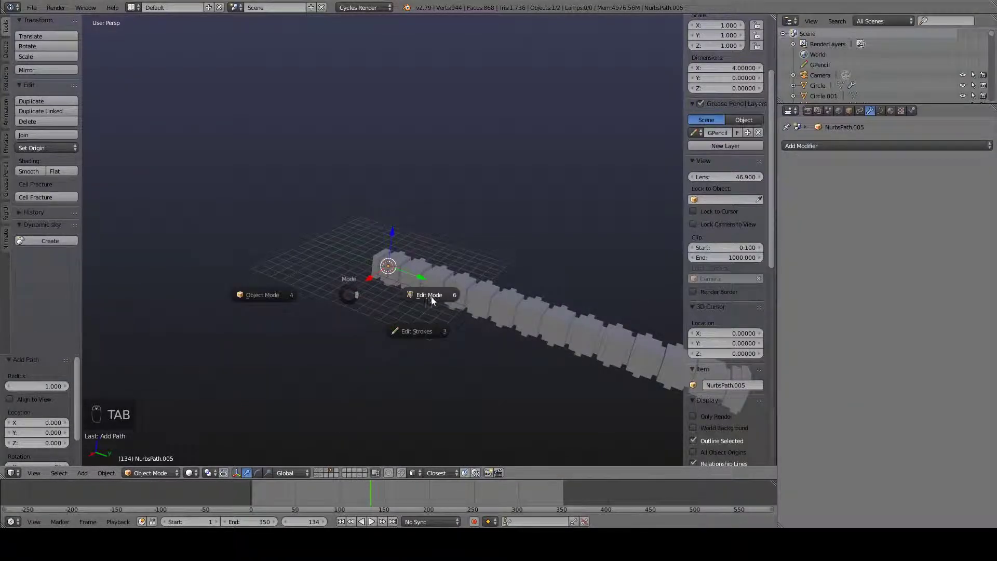
click(140, 474)
click(148, 450)
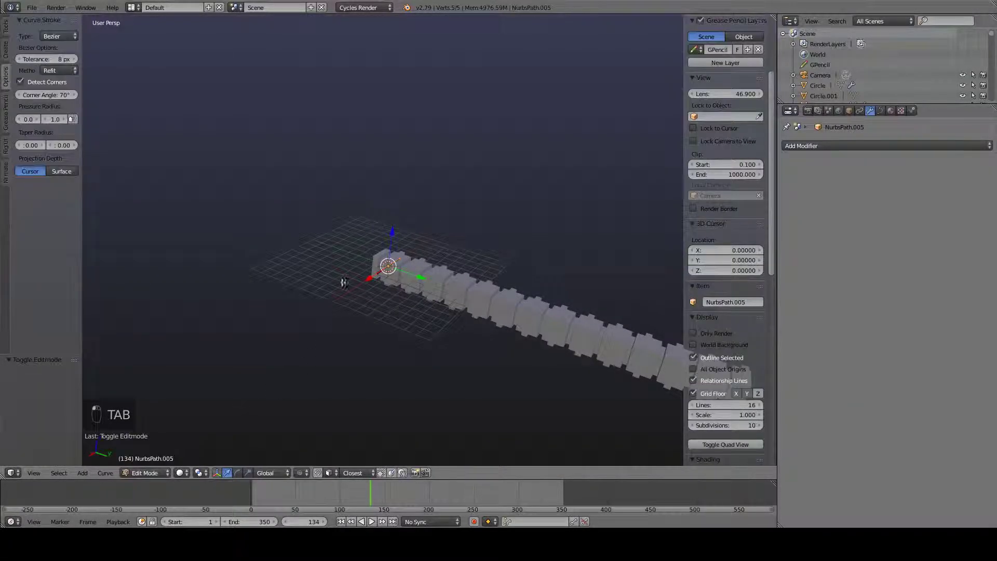
Scale up the path's points, rotate them 90° about Z and shift them about 7.3 along Y to line up with the chain.
scroll(407, 274, down, 2)
key(s)
right_click(432, 254)
key(s)
click(508, 257)
text(rz90)
key(Return)
scroll(494, 254, down, 1)
middle_drag(491, 255, 481, 269)
drag(422, 262, 459, 284)
Move the path's end point outward in top view, extrude eight more points into a large spiral around the chain, and return to Object Mode.
right_click(459, 284)
key(KP_7)
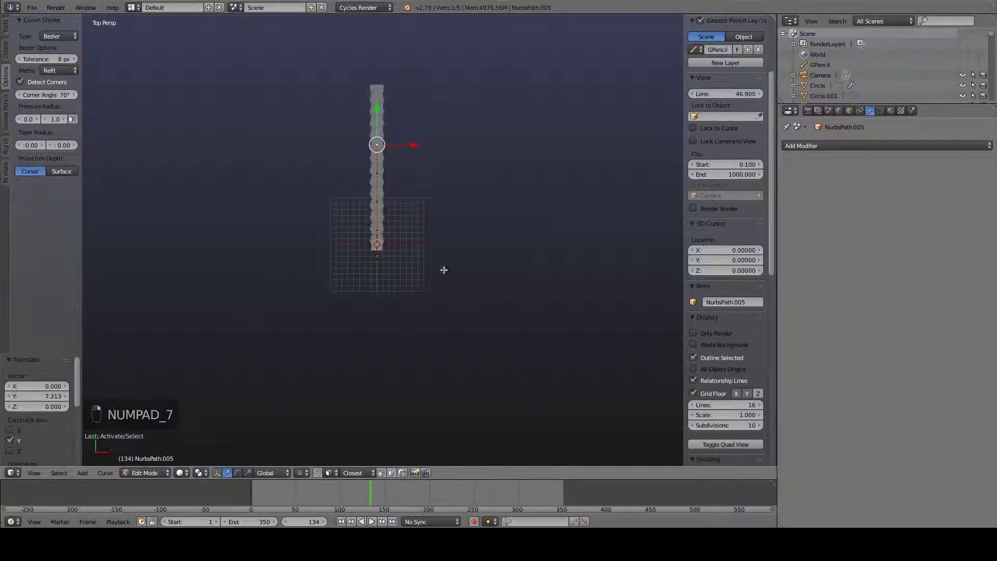
key(g)
key(g)
key(g)
click(436, 194)
key(e)
click(493, 245)
key(e)
click(467, 322)
key(e)
click(357, 338)
key(e)
click(246, 281)
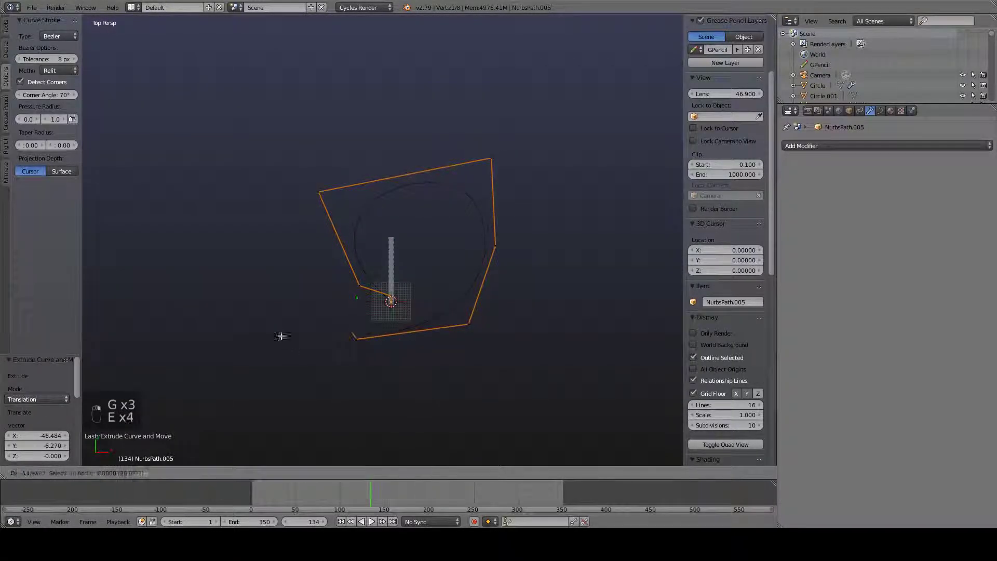
click(226, 160)
key(e)
click(308, 87)
key(e)
click(472, 70)
key(e)
click(567, 103)
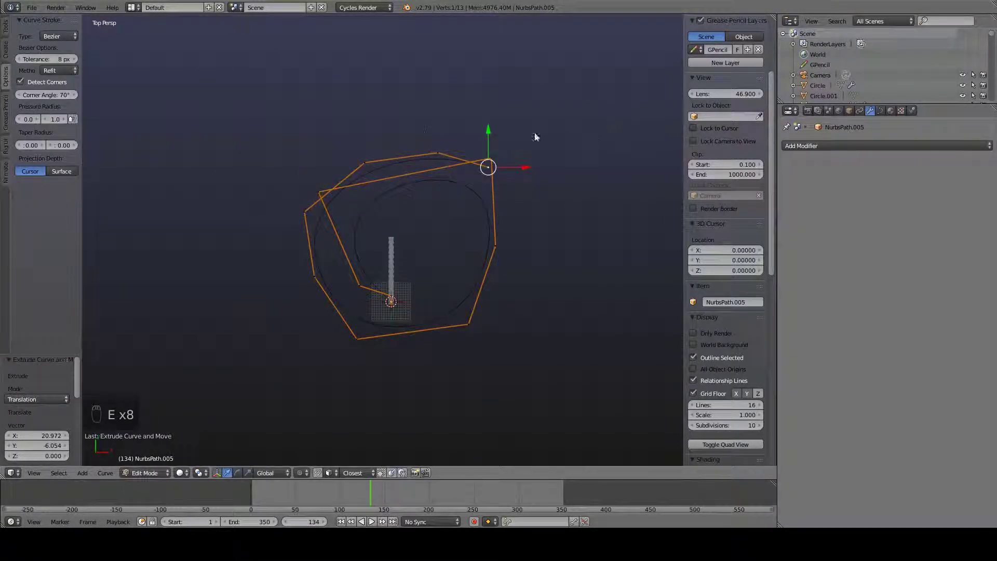
key(Tab)
Assign the spiral path as the chain's Curve modifier object and set the deformation axis to Y.
middle_drag(444, 332, 352, 372)
scroll(362, 278, up, 5)
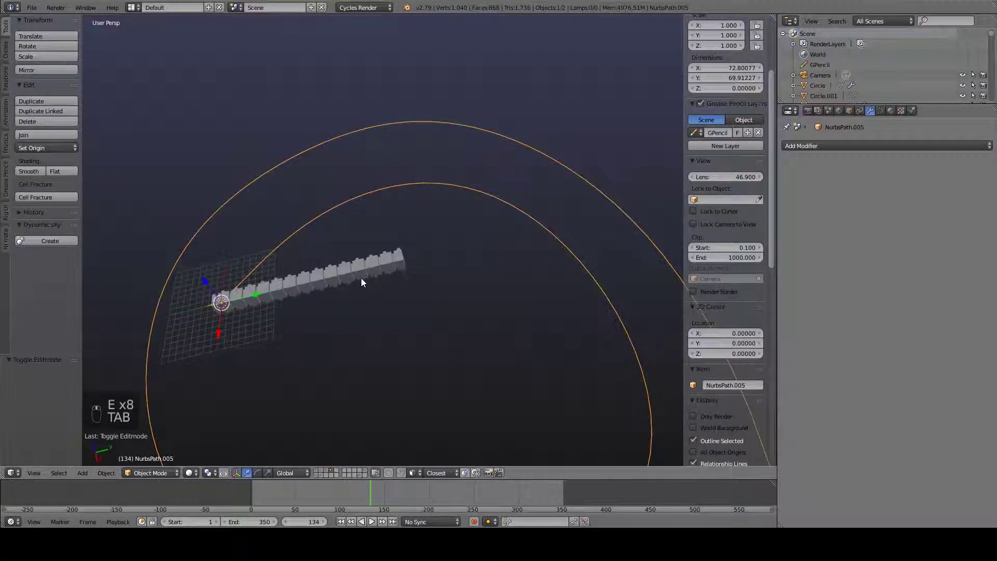
right_click(360, 279)
middle_drag(303, 323, 508, 307)
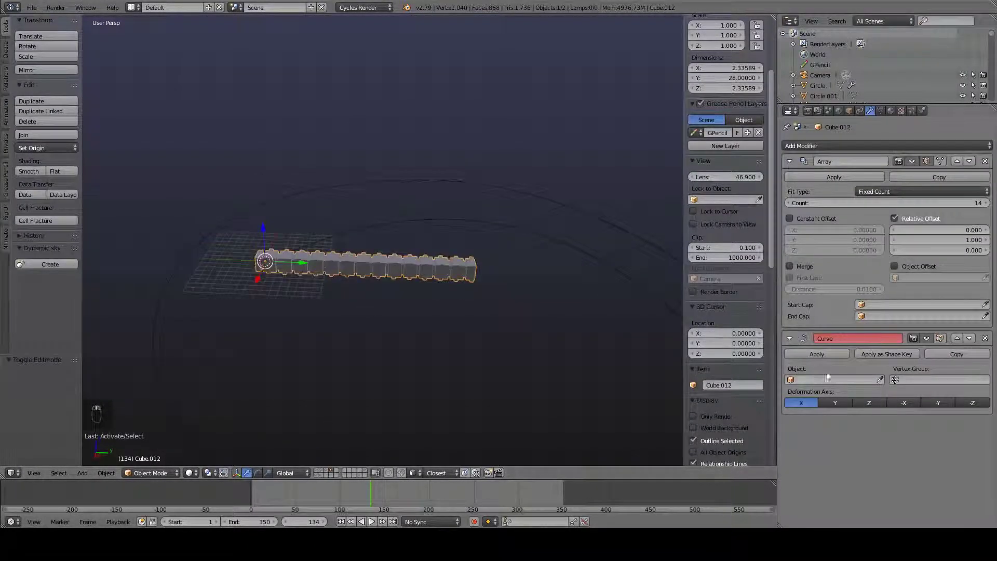
click(435, 215)
middle_drag(432, 222, 396, 337)
scroll(395, 337, up, 3)
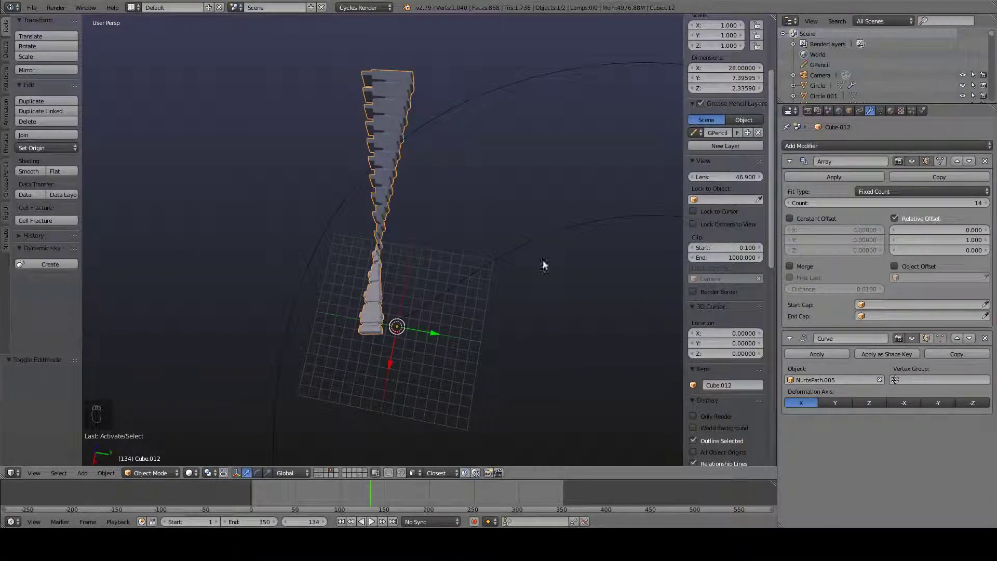
click(835, 403)
Try sliding the chain along the Y axis around the spiral path.
scroll(488, 363, down, 3)
middle_drag(453, 357, 447, 281)
drag(414, 292, 436, 277)
drag(529, 293, 764, 305)
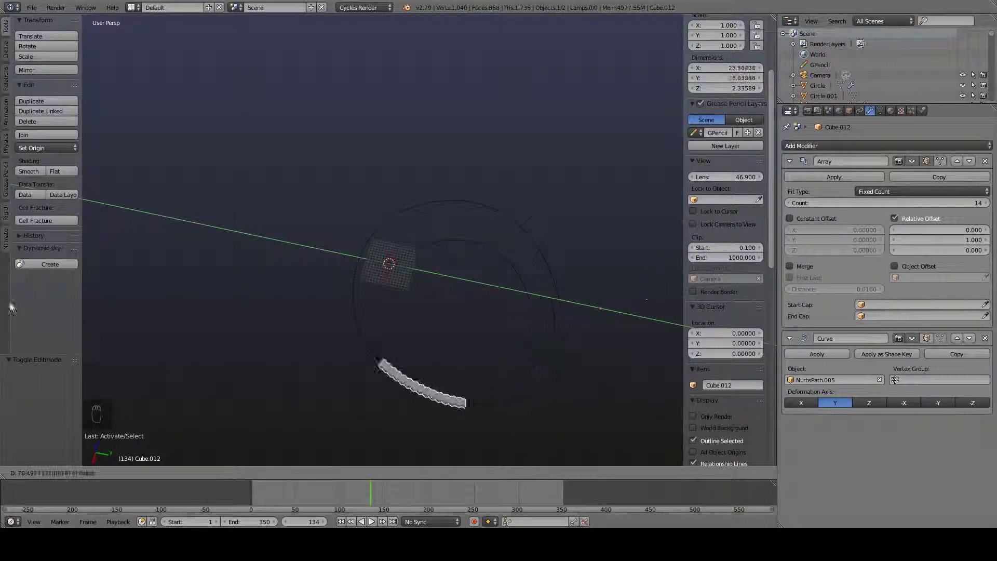
right_click(347, 252)
Set the chain's array count to 23.
drag(821, 201, 876, 203)
scroll(522, 259, up, 3)
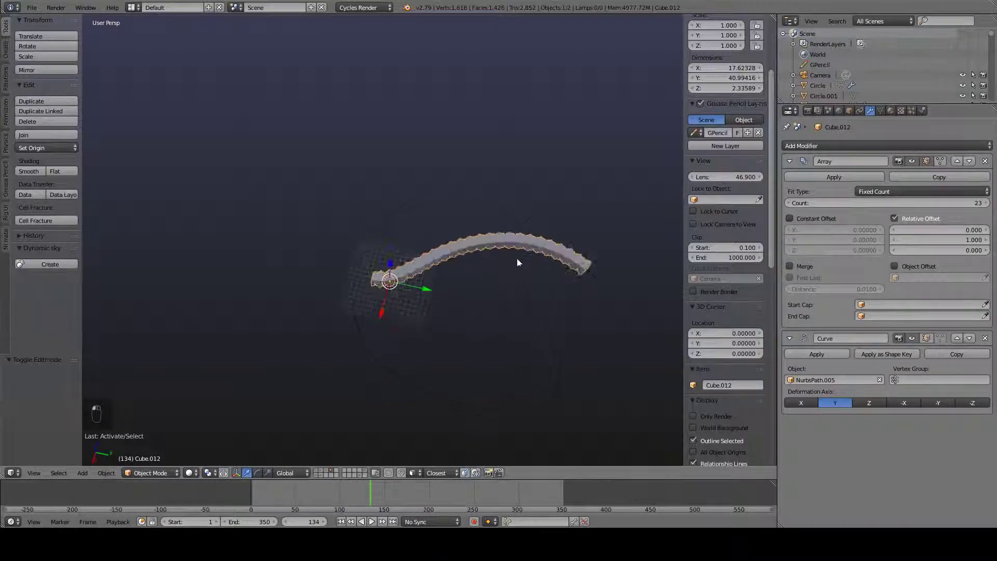
Move the chain's origin freely away from the path and try sliding the chain along Y from there.
scroll(460, 275, down, 4)
key(g)
click(304, 310)
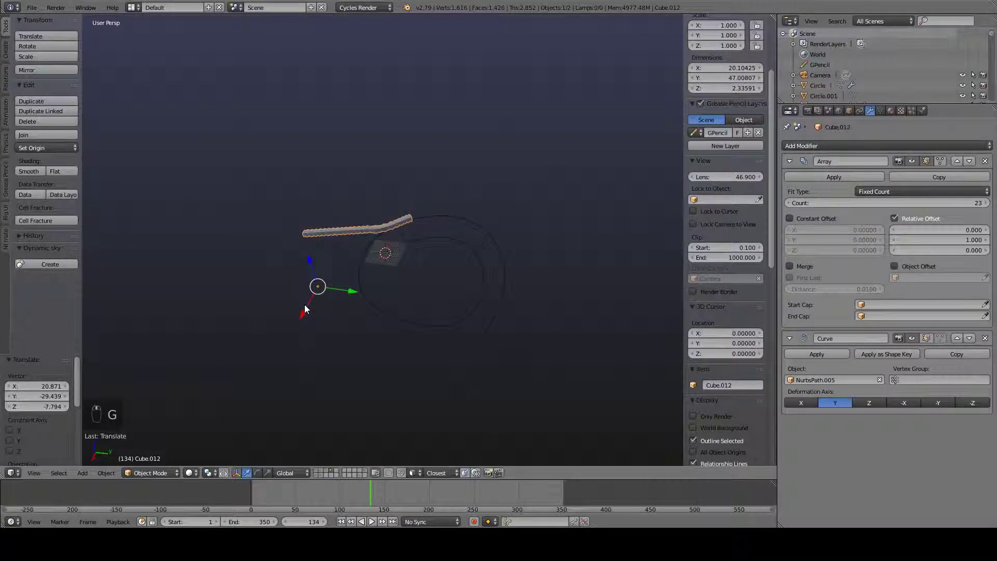
drag(343, 290, 605, 326)
right_click(605, 326)
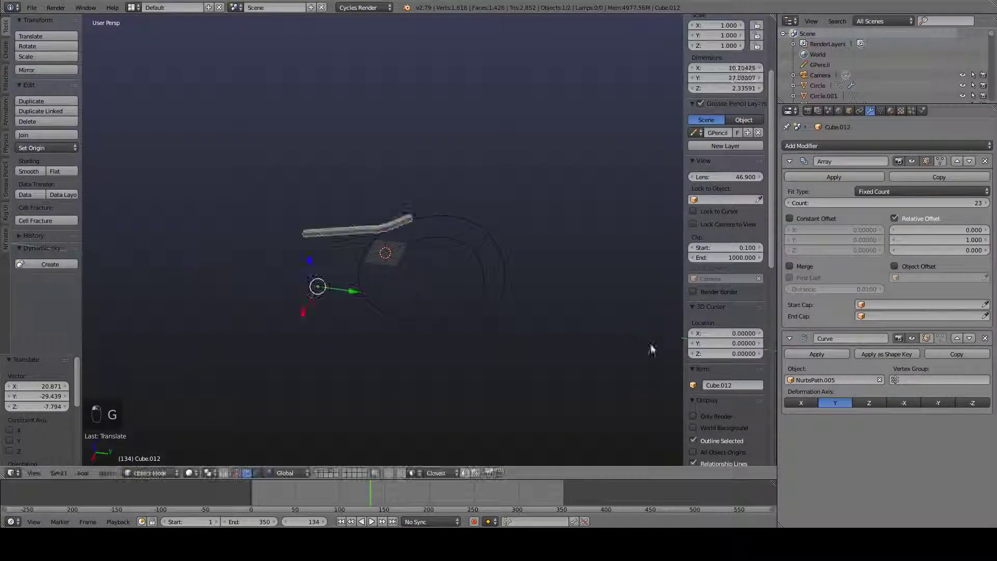
Try the -X, -Y, -Z and X deformation axes on the Curve modifier and set it back to Y.
click(905, 405)
click(943, 406)
click(970, 405)
click(905, 405)
click(803, 406)
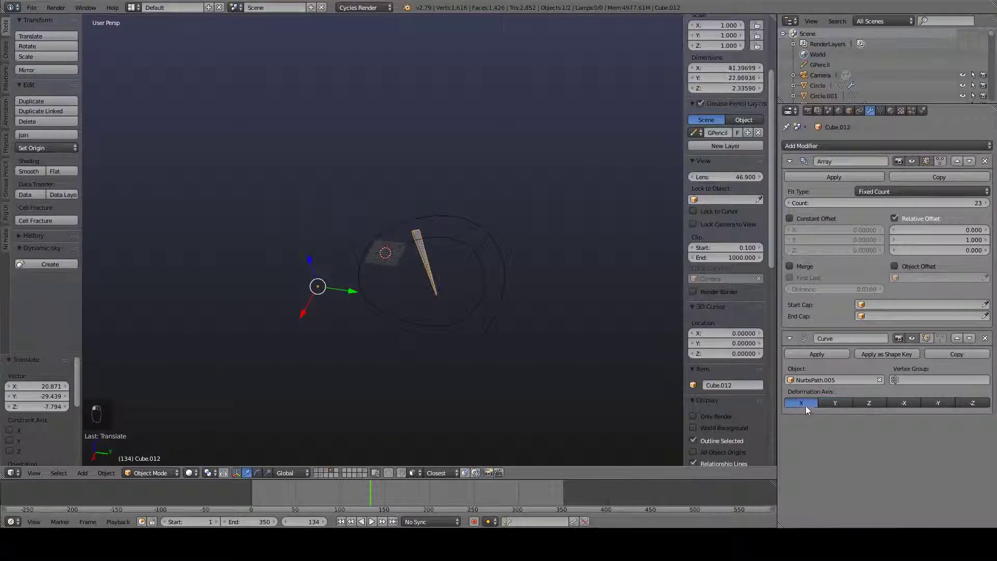
click(847, 403)
Move the chain's origin even farther from the path and try sliding the chain along Y.
drag(324, 298, 683, 329)
drag(24, 337, 82, 284)
right_click(82, 284)
scroll(333, 276, down, 5)
key(g)
click(360, 322)
drag(361, 322, 386, 319)
drag(617, 359, 227, 300)
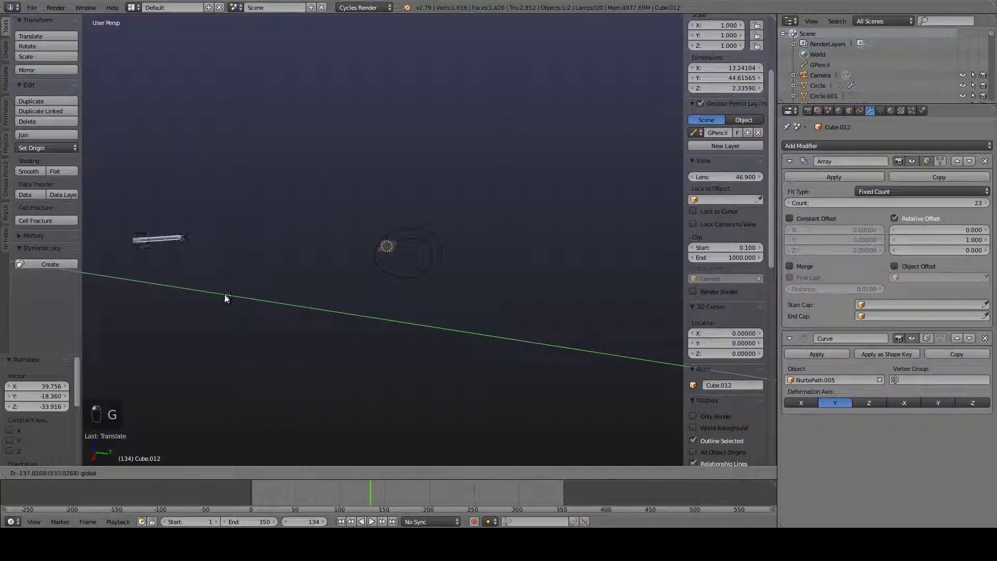
right_click(210, 297)
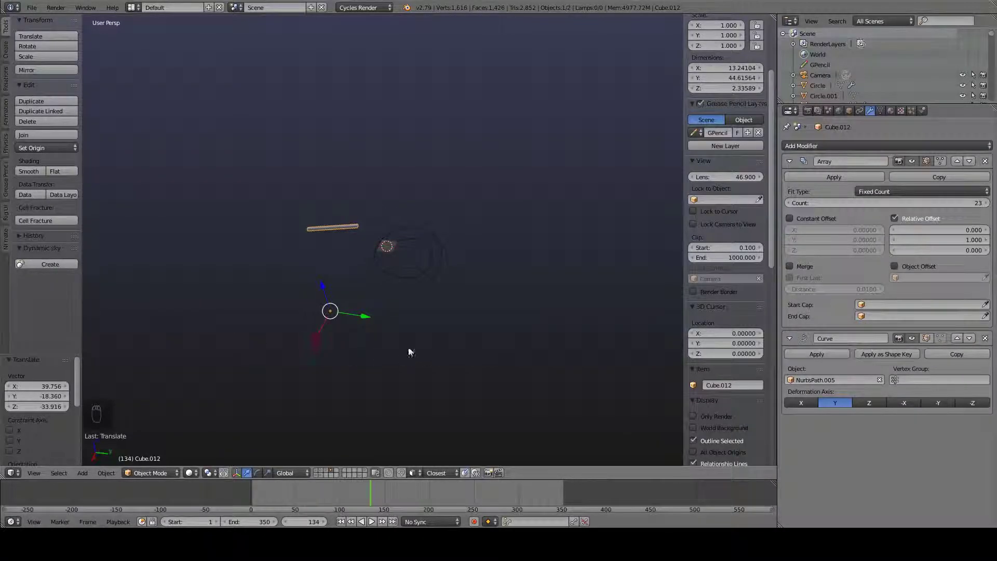
Select the spiral path and snap the 3D cursor to its origin.
scroll(423, 356, up, 5)
shift+middle_drag(358, 338, 399, 323)
scroll(332, 335, down, 3)
scroll(330, 335, up, 1)
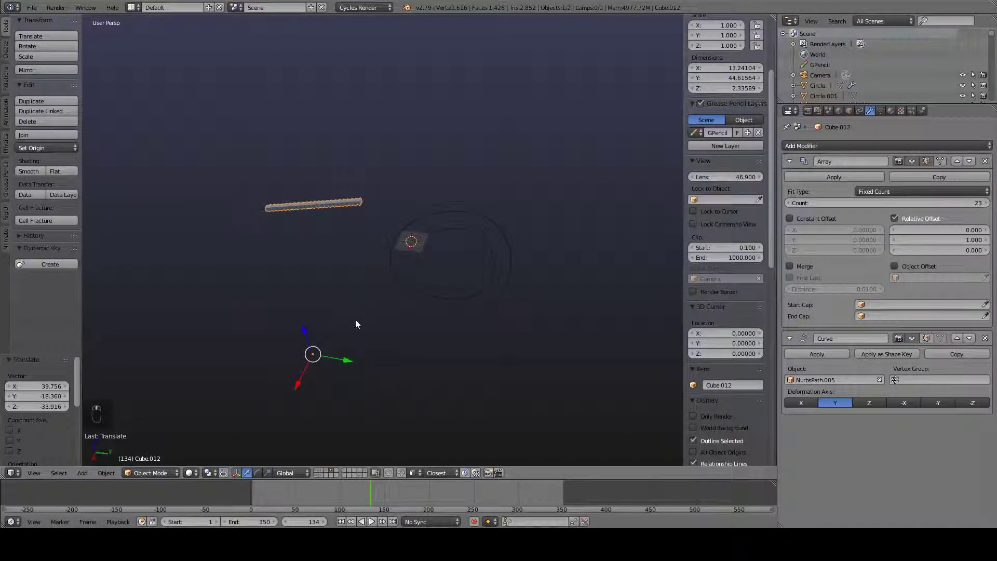
scroll(471, 243, up, 3)
right_click(472, 243)
scroll(471, 270, up, 3)
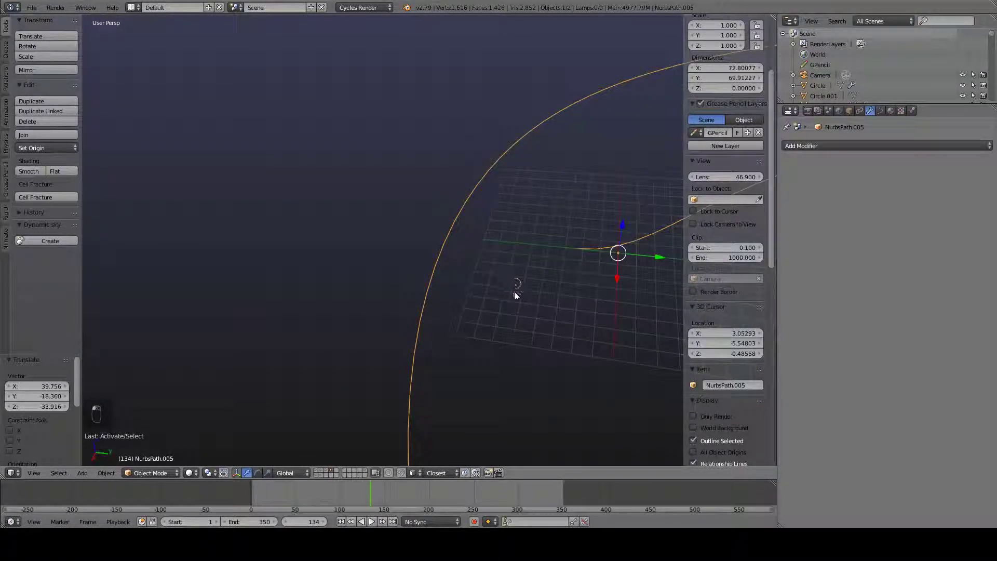
key(shift+s)
click(510, 292)
Select the displaced chain and snap it to the 3D cursor at the path's origin.
scroll(489, 302, down, 8)
shift+middle_drag(377, 351, 438, 267)
scroll(426, 254, down, 4)
right_click(348, 160)
scroll(356, 194, down, 2)
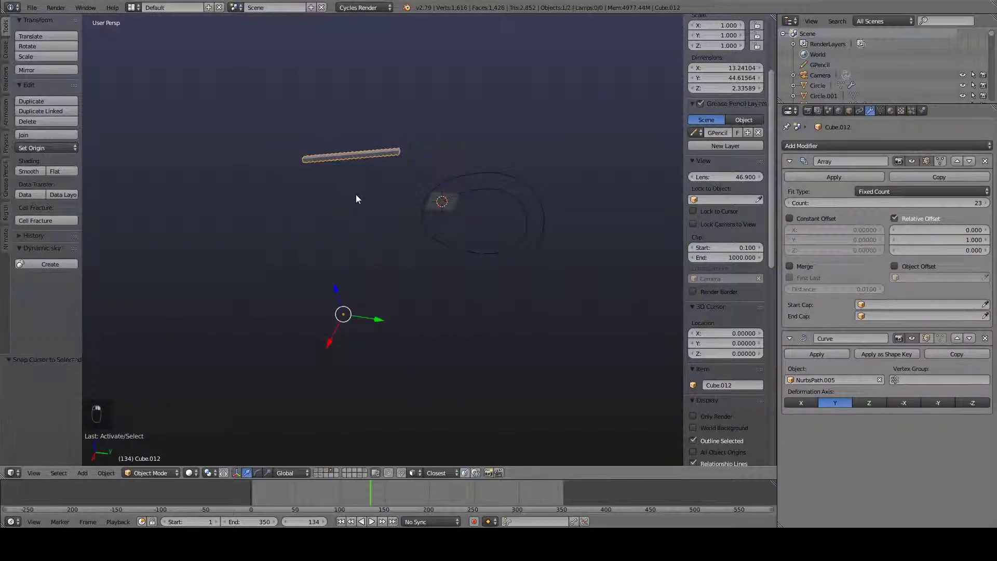
scroll(358, 248, up, 6)
key(shift+s)
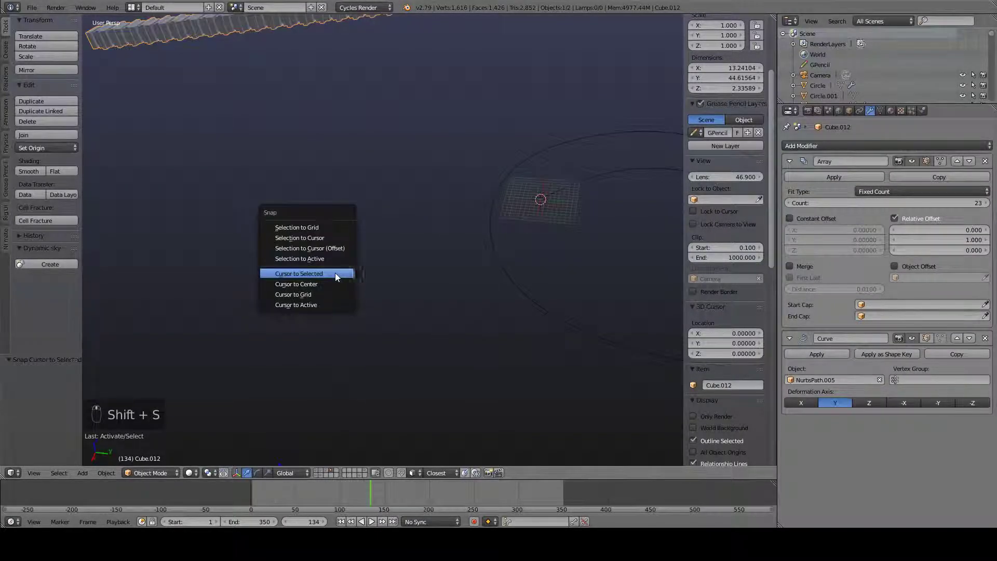
click(293, 239)
middle_drag(297, 239, 361, 298)
scroll(423, 277, up, 3)
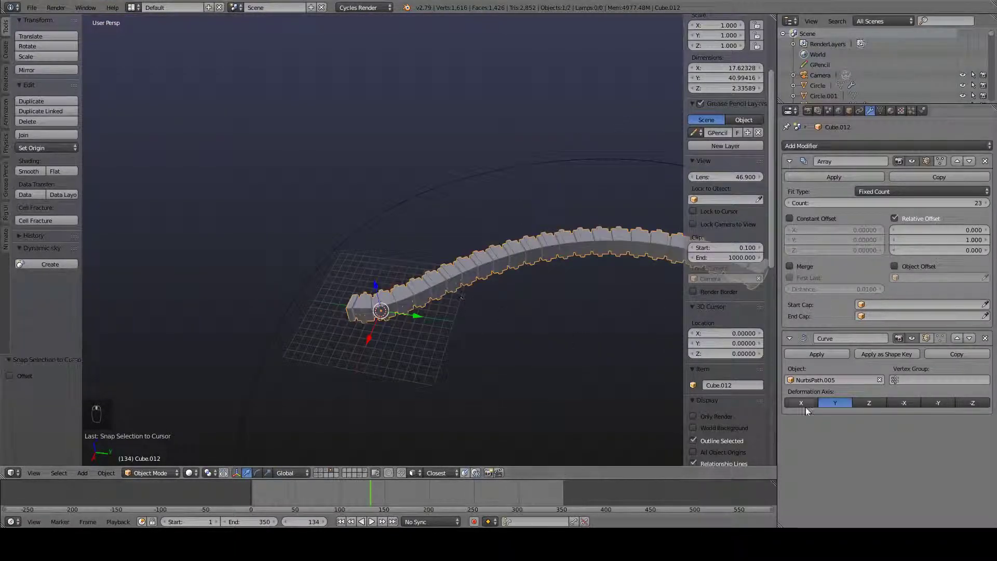
Compare the X, Z and -X deformation axes on the realigned chain and restore the Y axis.
click(800, 404)
click(834, 405)
click(869, 404)
click(904, 404)
click(835, 404)
Try sliding the realigned chain along the Y axis around the path.
scroll(457, 342, down, 3)
key(r)
key(y)
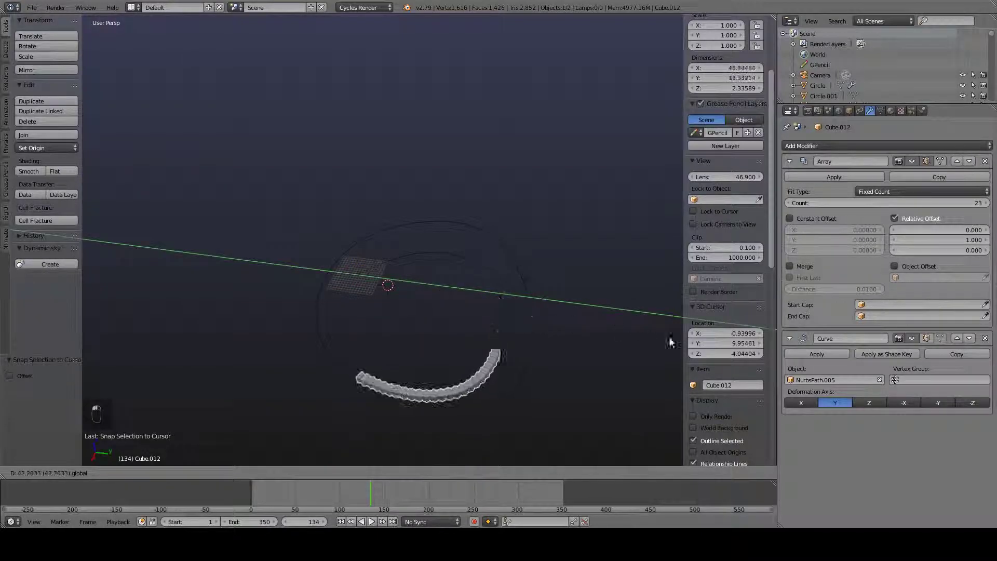
right_click(282, 272)
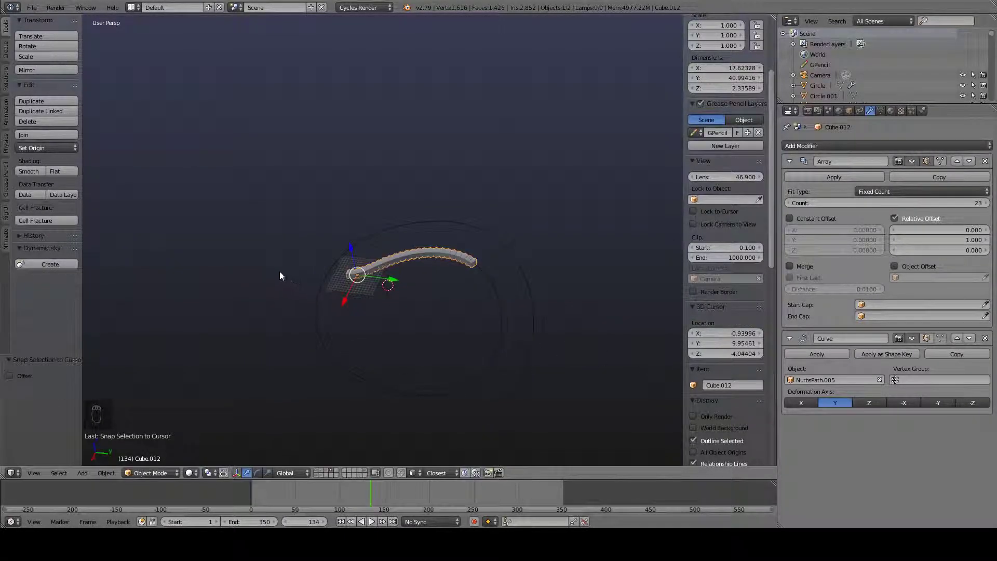
Switch to layer 1 to show the full character model and frame its belt area.
scroll(323, 330, down, 2)
scroll(394, 210, up, 5)
scroll(437, 228, down, 3)
key(1)
scroll(444, 283, up, 7)
middle_drag(444, 270, 528, 235)
scroll(463, 245, up, 3)
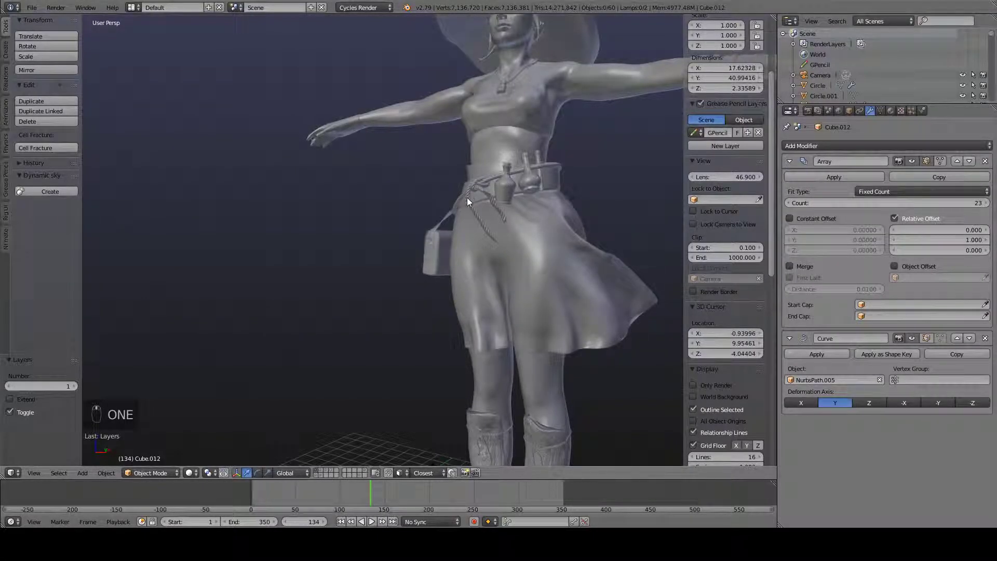
Select the character's skirt.
right_drag(453, 224, 455, 228)
key(period)
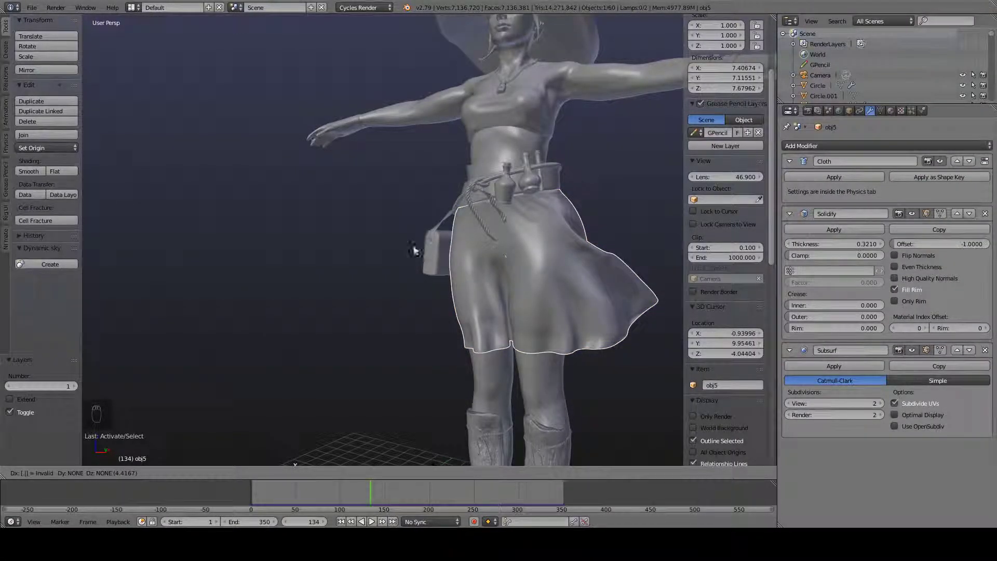
key(Escape)
Examine the character's skirt, belt, hanging cords and other modelled accessories from several angles.
scroll(428, 244, down, 2)
middle_drag(427, 244, 457, 270)
scroll(455, 275, up, 5)
scroll(441, 207, down, 6)
middle_drag(414, 225, 503, 300)
scroll(470, 187, up, 6)
middle_drag(471, 187, 464, 283)
scroll(389, 270, down, 5)
scroll(380, 298, up, 5)
scroll(398, 301, up, 5)
scroll(398, 300, down, 8)
scroll(413, 253, down, 4)
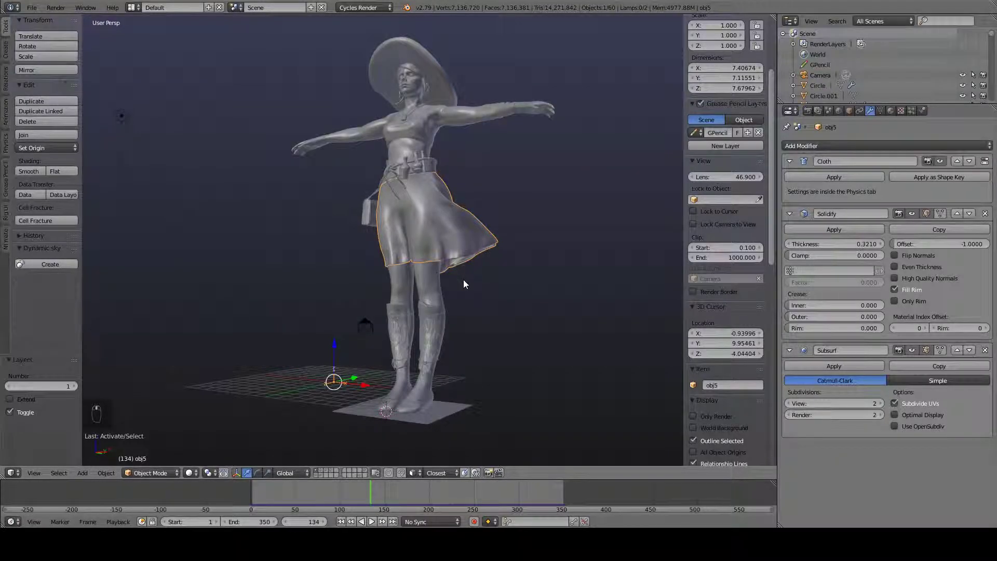